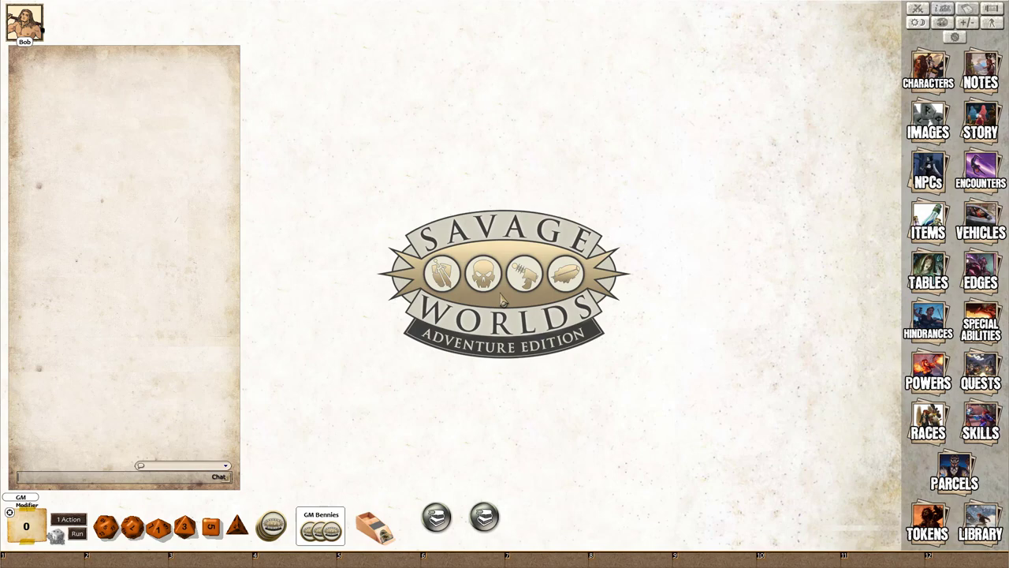
Open the Forest map and deal nine chase cards from the deck in a horizontal row along its upper edge
{"action": "left_click", "coordinate": [932, 126]}
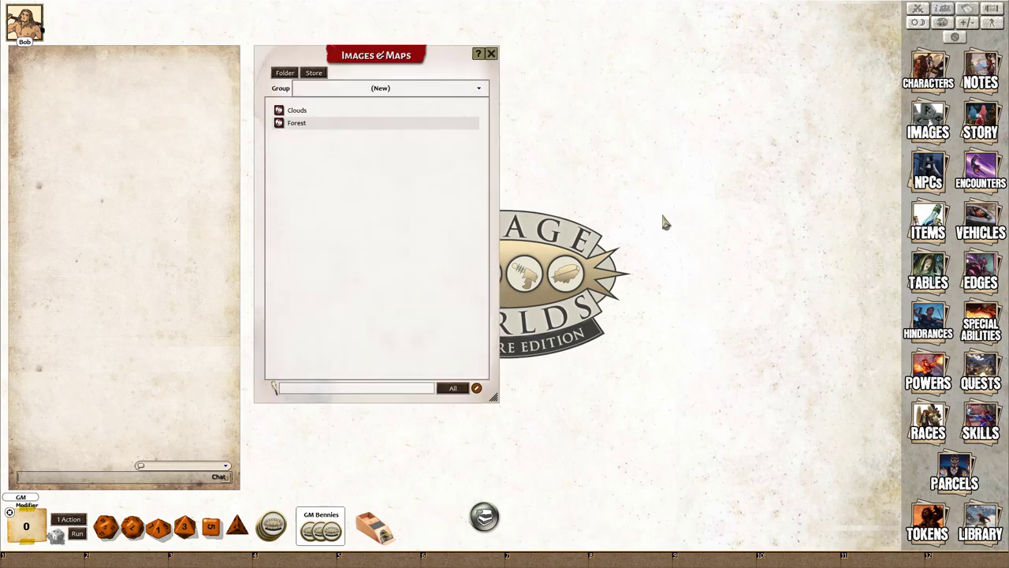
{"action": "left_click", "coordinate": [308, 128]}
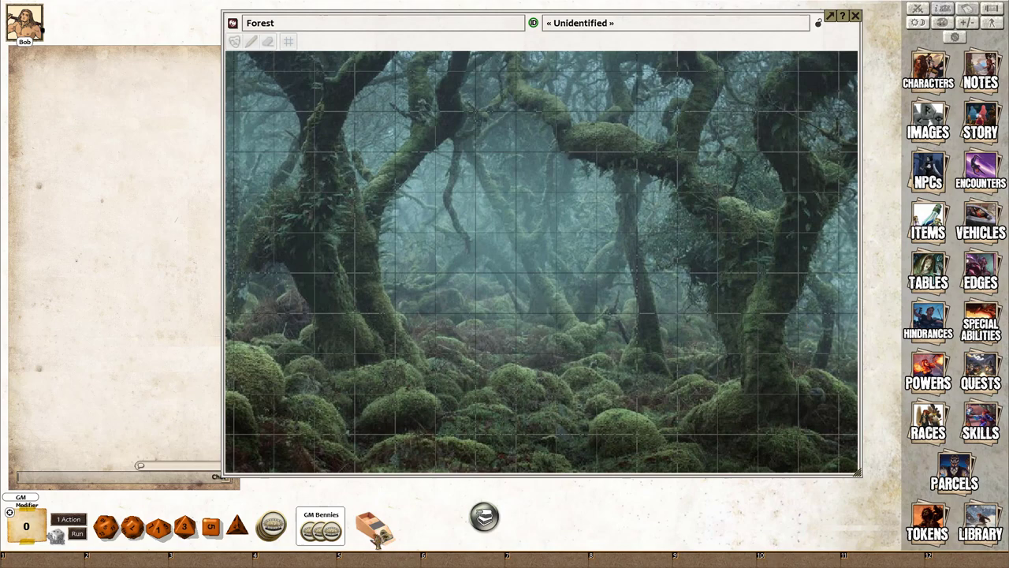
{"action": "left_click_drag", "start_coordinate": [377, 530], "coordinate": [293, 90]}
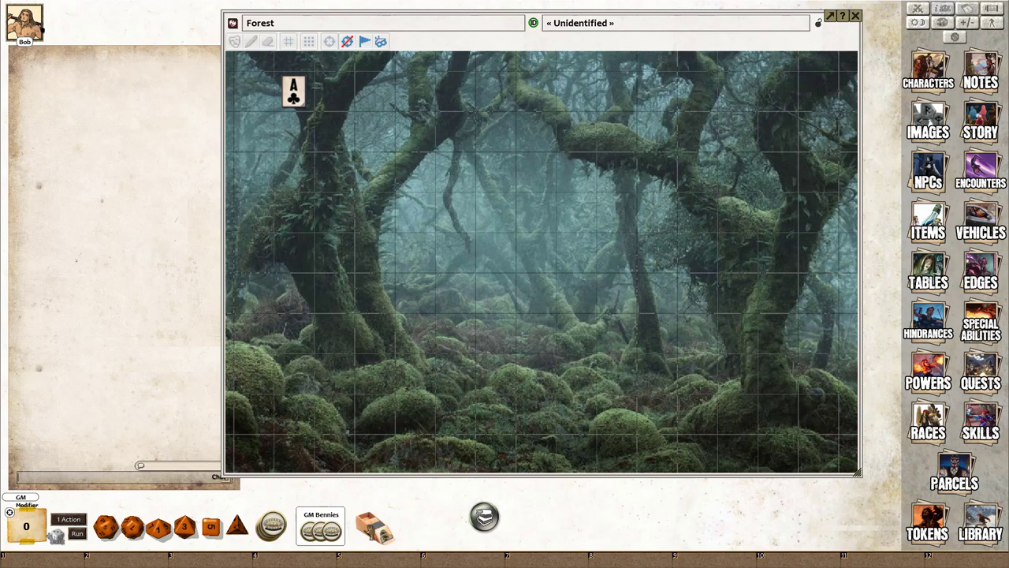
{"action": "left_click_drag", "start_coordinate": [370, 530], "coordinate": [374, 91]}
{"action": "left_click_drag", "start_coordinate": [389, 524], "coordinate": [455, 92]}
{"action": "left_click_drag", "start_coordinate": [371, 526], "coordinate": [495, 91]}
{"action": "left_click_drag", "start_coordinate": [386, 538], "coordinate": [536, 91]}
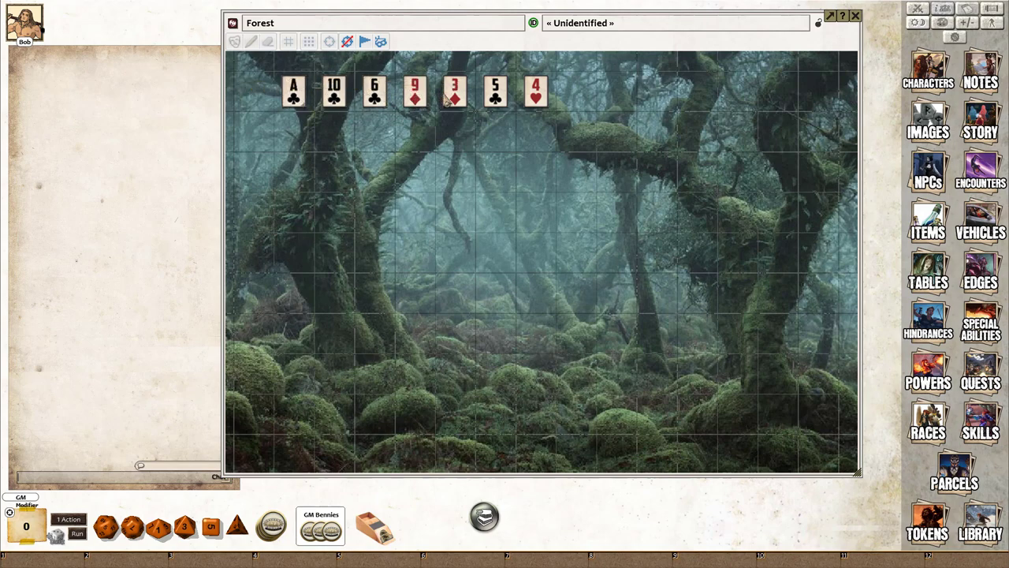
{"action": "left_click_drag", "start_coordinate": [379, 529], "coordinate": [577, 93]}
{"action": "left_click_drag", "start_coordinate": [385, 533], "coordinate": [616, 92]}
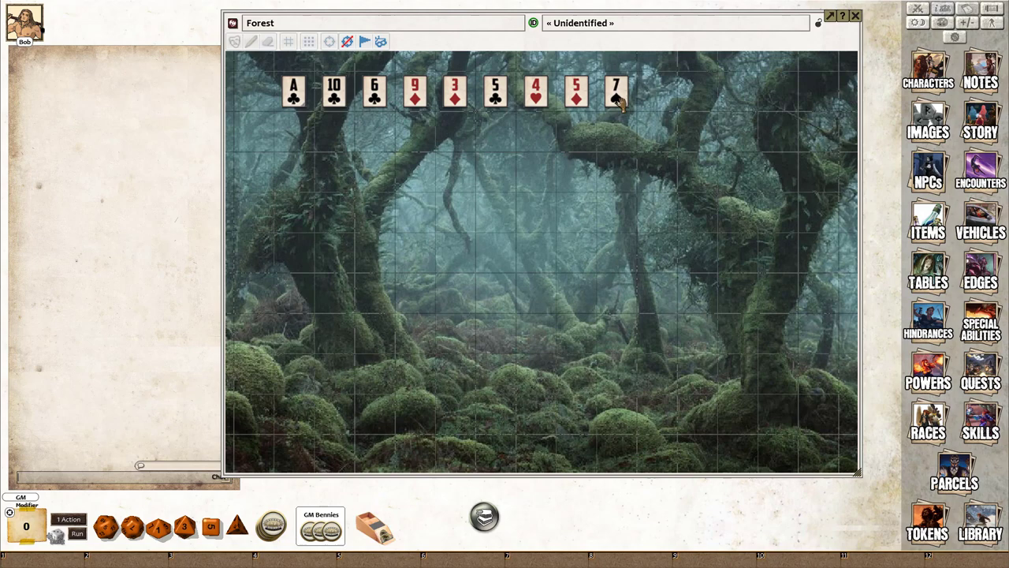
Open the combat tracker and add two orcs to it from the NPC list
{"action": "left_click", "coordinate": [918, 9]}
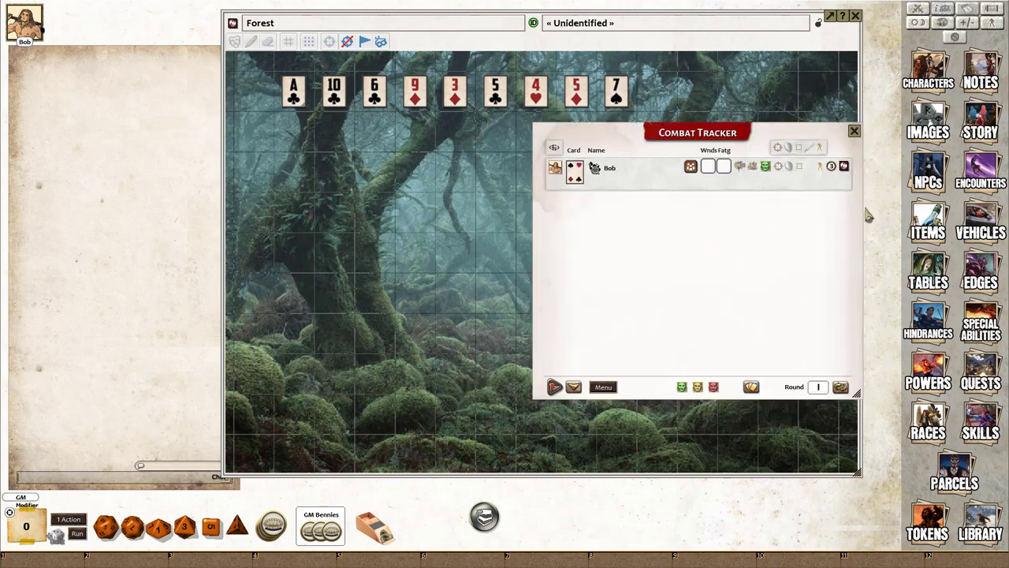
{"action": "left_click", "coordinate": [928, 170]}
{"action": "left_click_drag", "start_coordinate": [691, 132], "coordinate": [576, 233]}
{"action": "left_click_drag", "start_coordinate": [678, 131], "coordinate": [587, 269]}
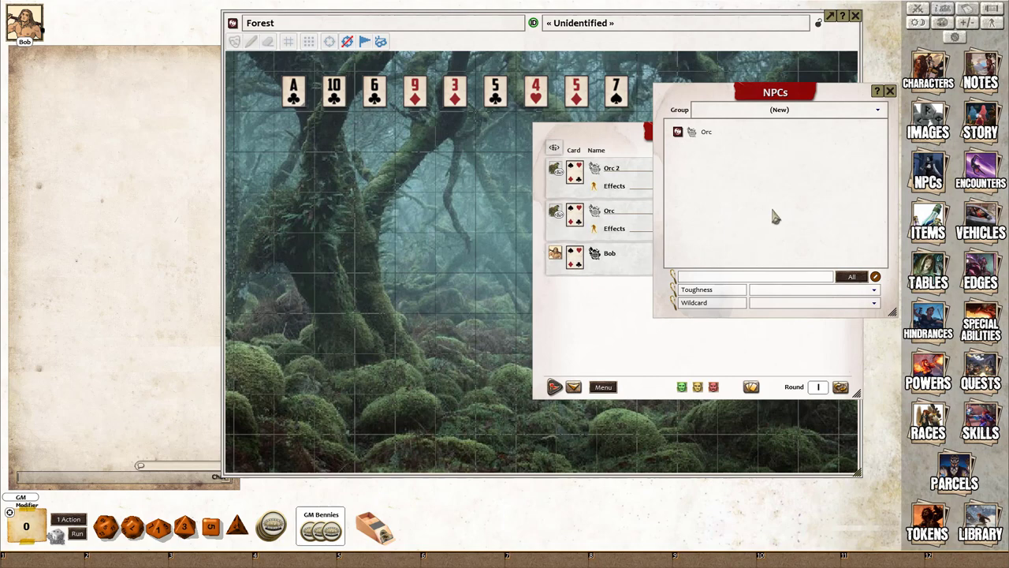
{"action": "left_click", "coordinate": [890, 91]}
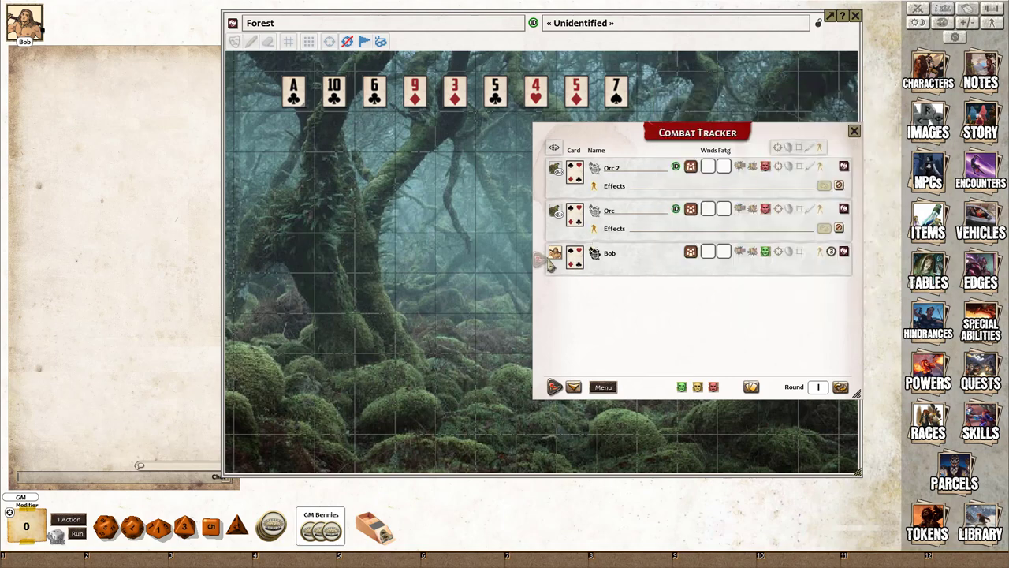
Place the player character's token beneath the 6 of clubs on the Forest map and both orc tokens beneath the ace of clubs
{"action": "left_click_drag", "start_coordinate": [439, 273], "coordinate": [372, 255]}
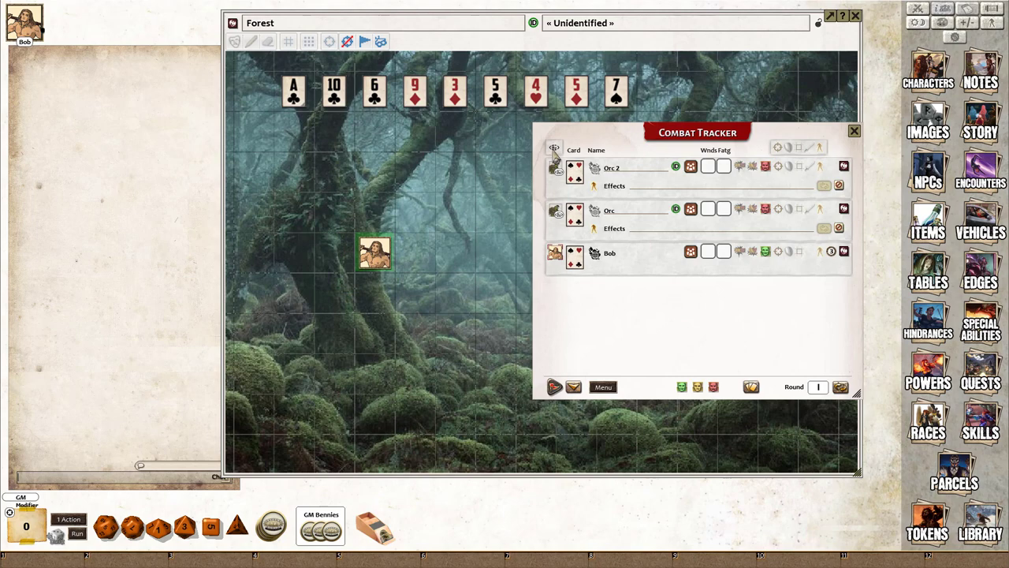
{"action": "left_click_drag", "start_coordinate": [556, 171], "coordinate": [293, 211]}
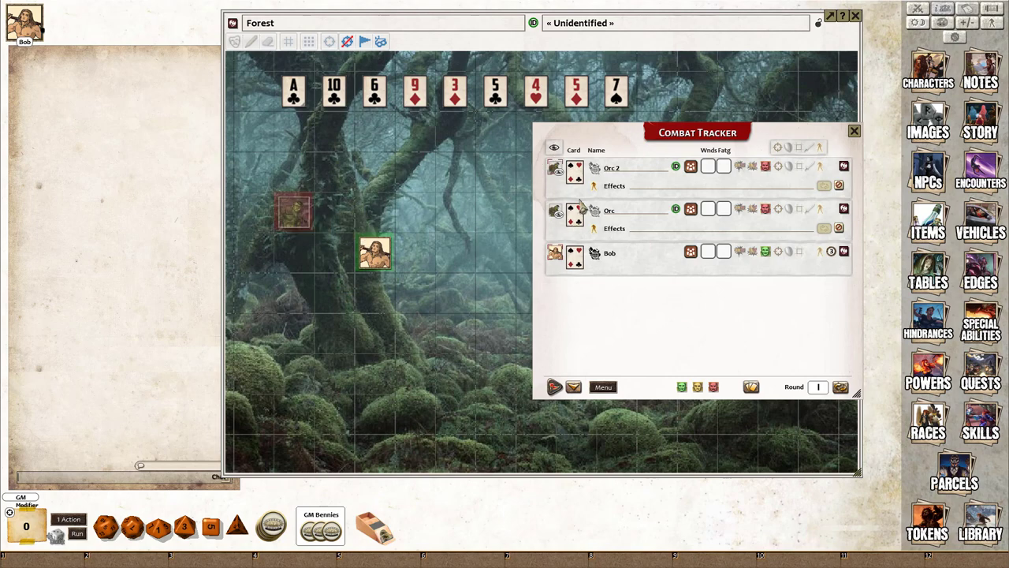
{"action": "left_click_drag", "start_coordinate": [562, 219], "coordinate": [324, 264]}
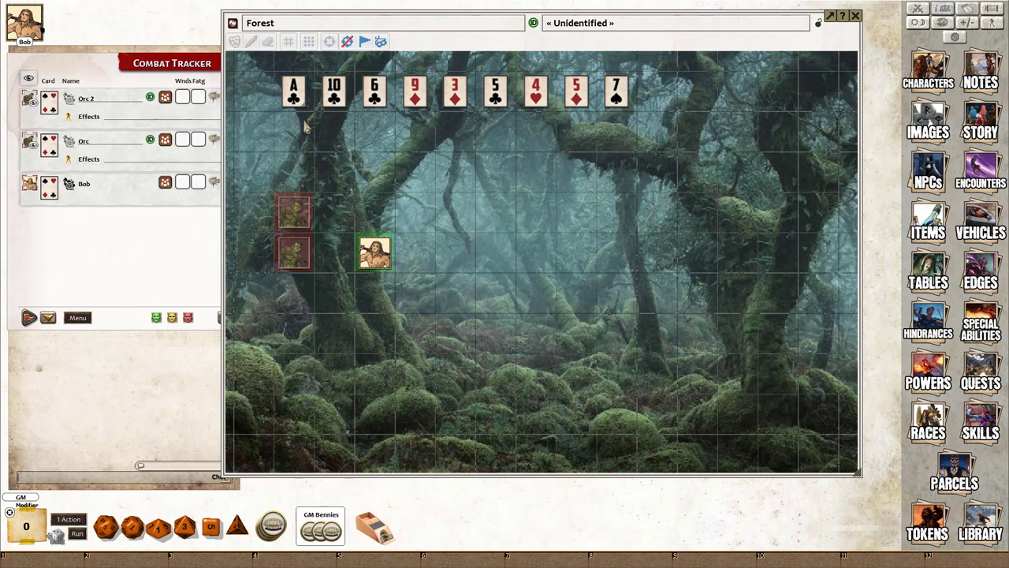
Measure the distance between the orcs and the player character with an arrow pointer, then remove the pointer
{"action": "right_click", "coordinate": [379, 306]}
{"action": "right_click", "coordinate": [341, 273]}
{"action": "left_click", "coordinate": [342, 274]}
{"action": "left_click_drag", "start_coordinate": [294, 294], "coordinate": [385, 296]}
{"action": "left_click_drag", "start_coordinate": [299, 300], "coordinate": [295, 283]}
{"action": "left_click_drag", "start_coordinate": [298, 286], "coordinate": [292, 199]}
{"action": "left_click_drag", "start_coordinate": [375, 252], "coordinate": [298, 206]}
{"action": "right_click", "coordinate": [344, 238]}
{"action": "left_click", "coordinate": [342, 221]}
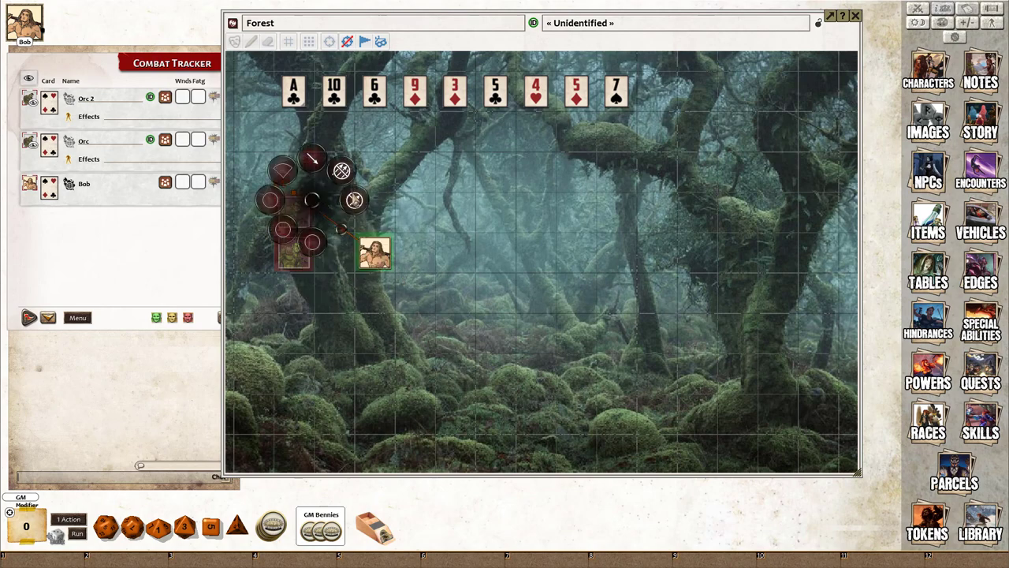
{"action": "left_click", "coordinate": [356, 200]}
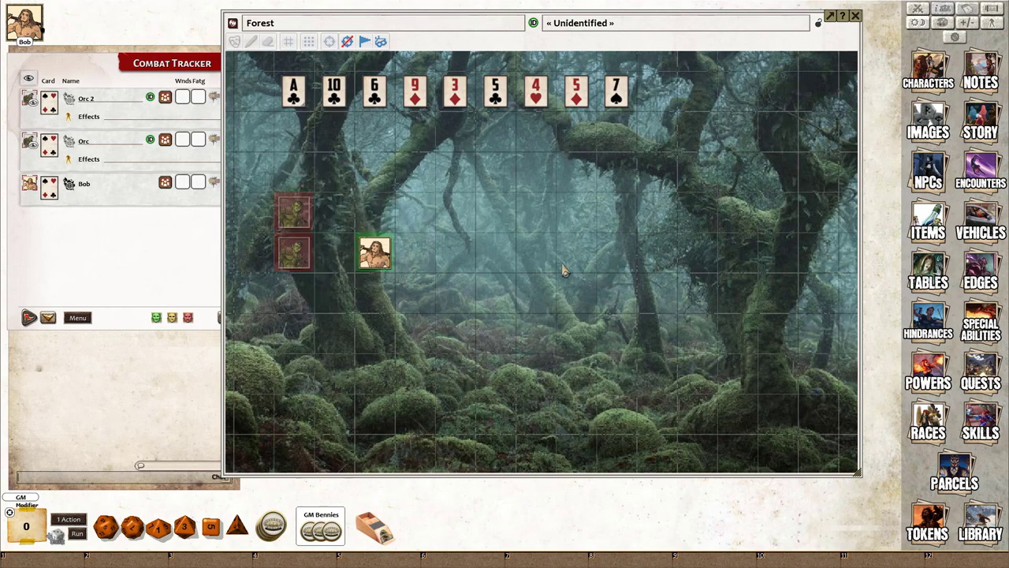
Turn on chase distances in the map's grid options, measure between card columns with an arrow pointer, and remove the pointer
{"action": "left_click", "coordinate": [290, 42]}
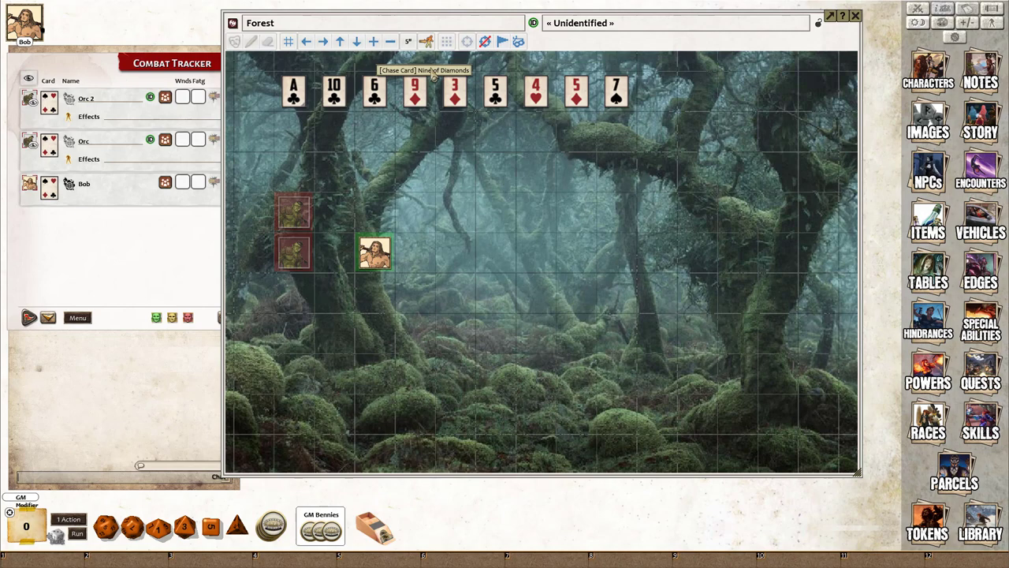
{"action": "left_click", "coordinate": [426, 44]}
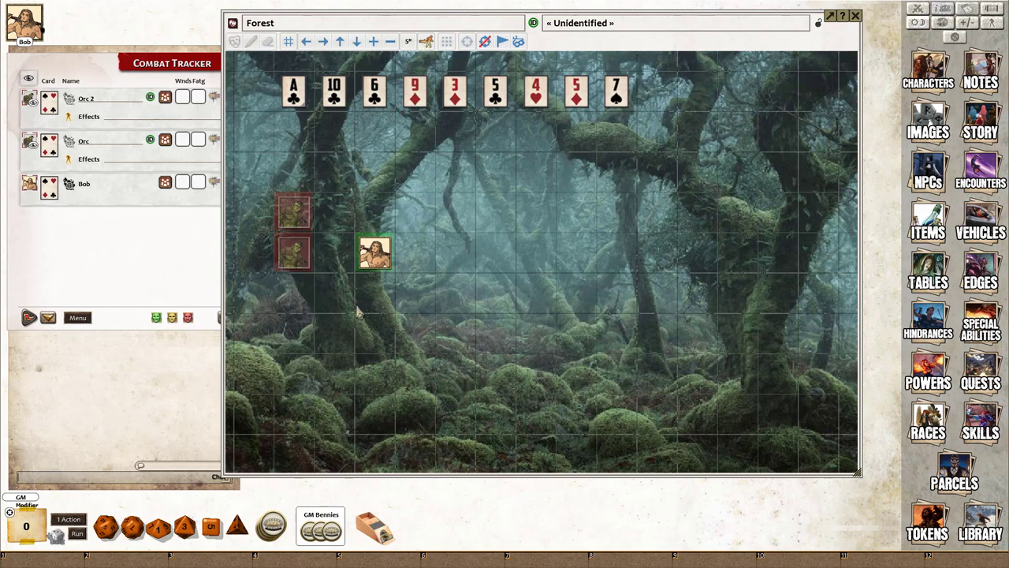
{"action": "right_click", "coordinate": [335, 333]}
{"action": "left_click", "coordinate": [318, 304]}
{"action": "left_click", "coordinate": [312, 267]}
{"action": "mouse_move", "coordinate": [294, 174]}
{"action": "left_mouse_down"}
{"action": "mouse_move", "coordinate": [376, 182]}
{"action": "mouse_move", "coordinate": [375, 146]}
{"action": "left_mouse_up"}
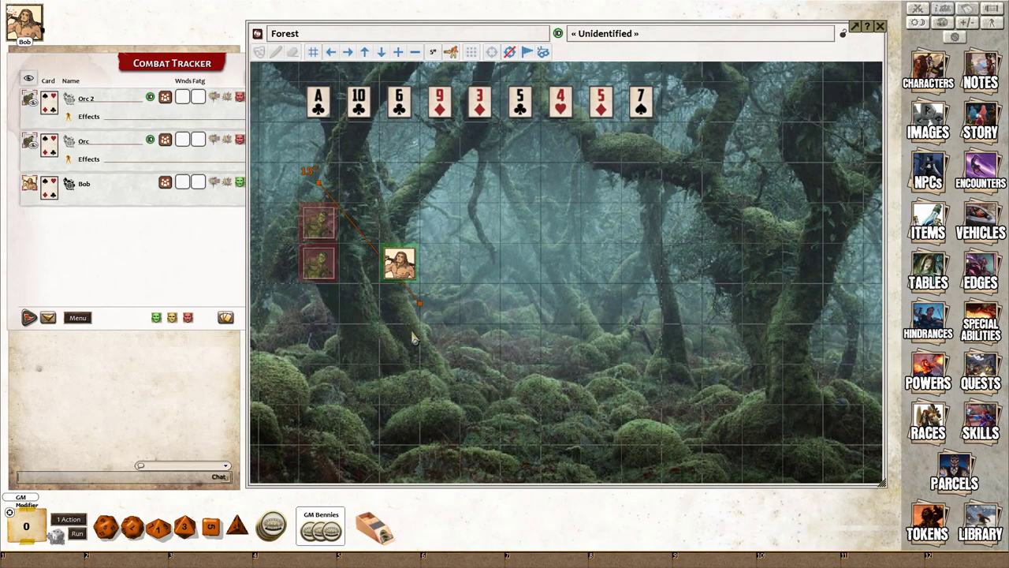
{"action": "left_click_drag", "start_coordinate": [413, 338], "coordinate": [565, 146]}
{"action": "right_click", "coordinate": [565, 146]}
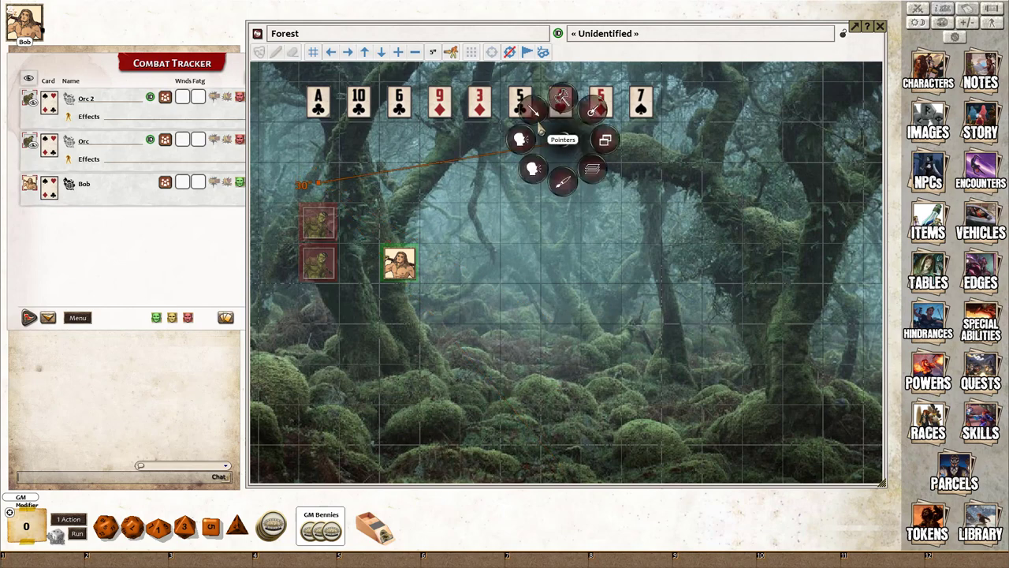
{"action": "left_click", "coordinate": [560, 130]}
{"action": "left_click", "coordinate": [566, 128]}
Deal the round 1 action cards, and move the player character beneath the 9 of diamonds and both orcs beneath the 10 of clubs
{"action": "left_click_drag", "start_coordinate": [155, 280], "coordinate": [715, 468]}
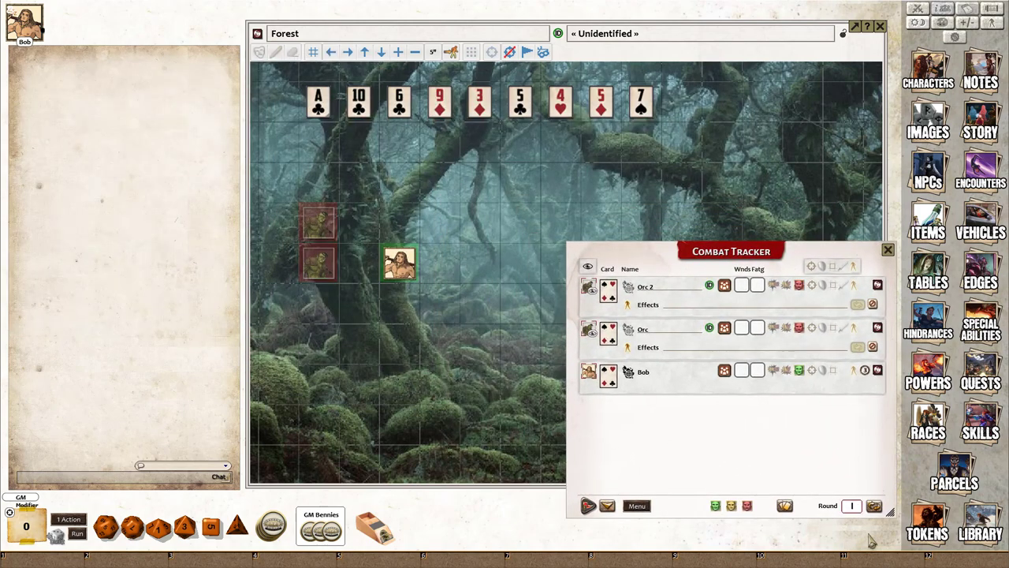
{"action": "left_click", "coordinate": [874, 505]}
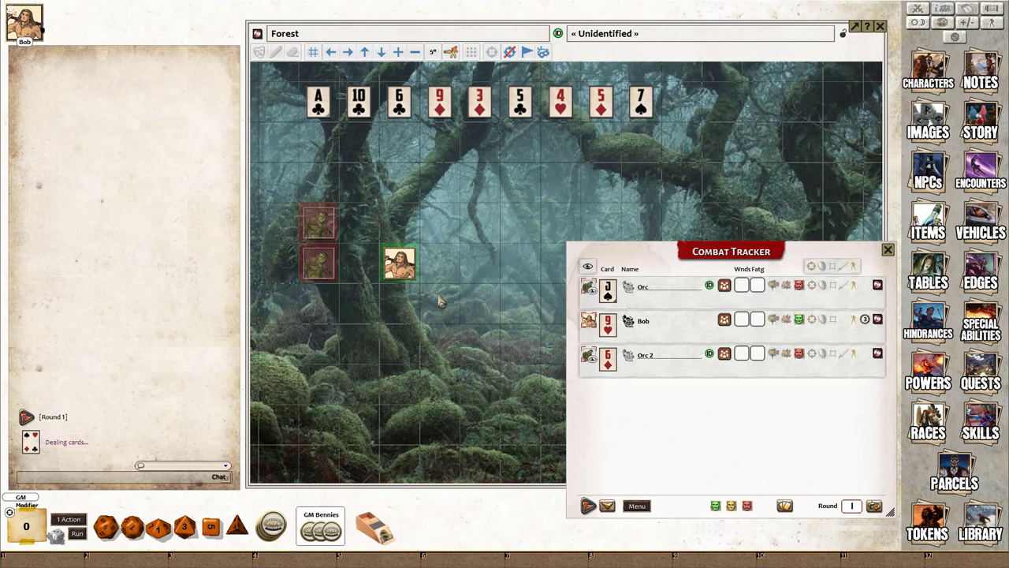
{"action": "left_click_drag", "start_coordinate": [399, 265], "coordinate": [440, 265]}
{"action": "left_click", "coordinate": [318, 268]}
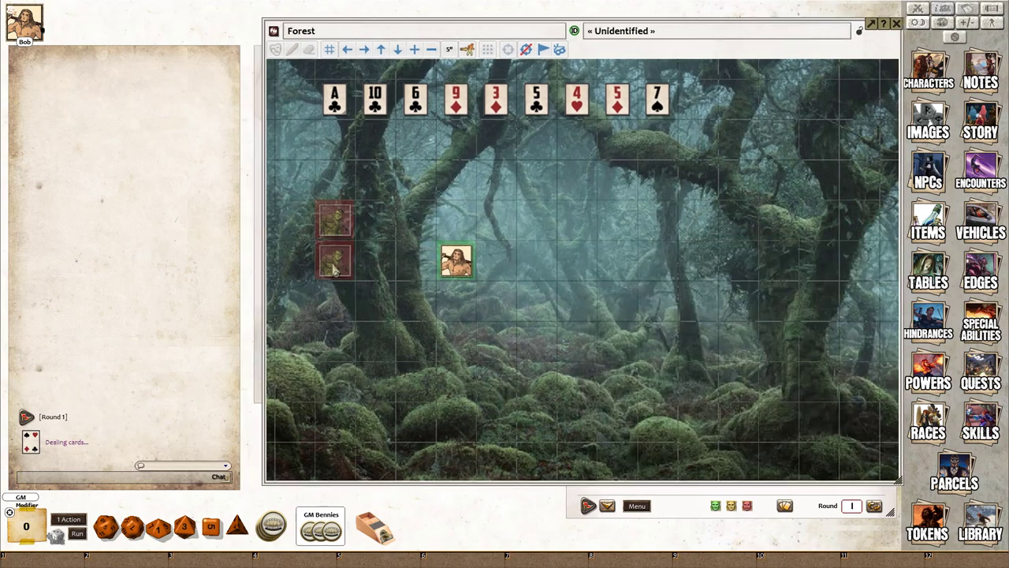
{"action": "left_click_drag", "start_coordinate": [308, 266], "coordinate": [348, 266]}
{"action": "left_click_drag", "start_coordinate": [308, 226], "coordinate": [347, 226]}
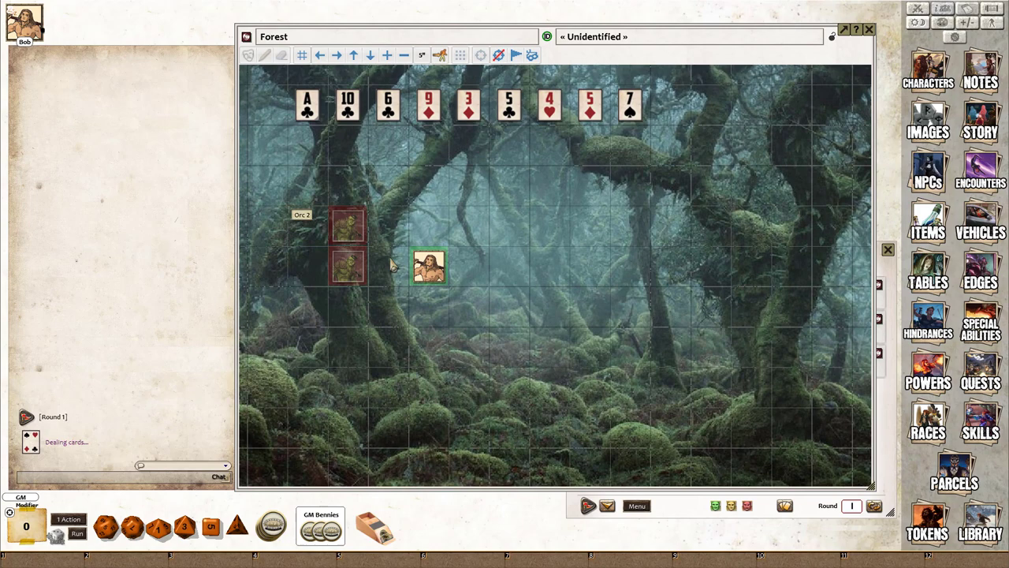
Advance the combat tracker to round 2 and run the turns of Orc and the player character
{"action": "left_click", "coordinate": [684, 514]}
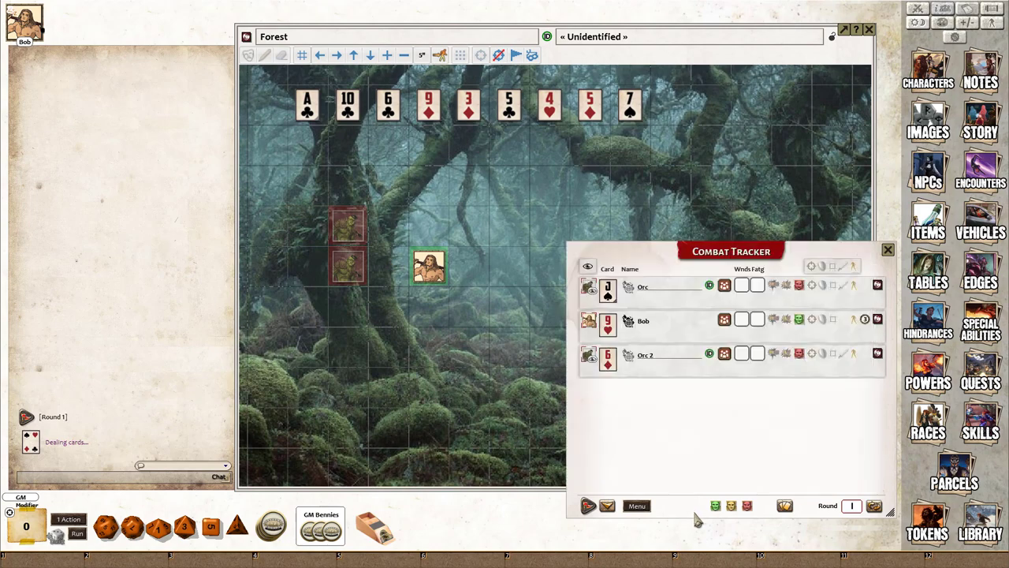
{"action": "left_click", "coordinate": [874, 506]}
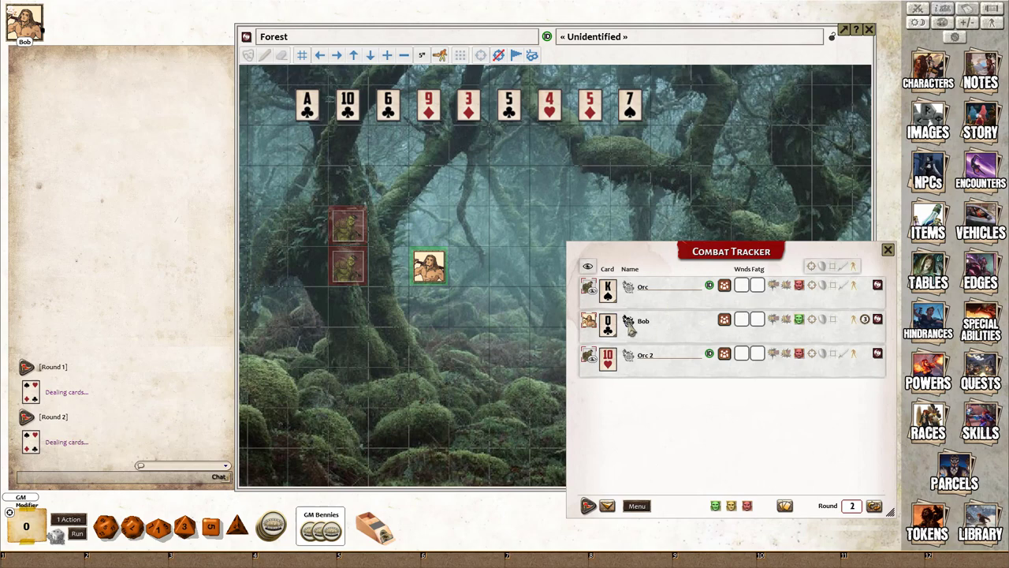
{"action": "left_click", "coordinate": [573, 289]}
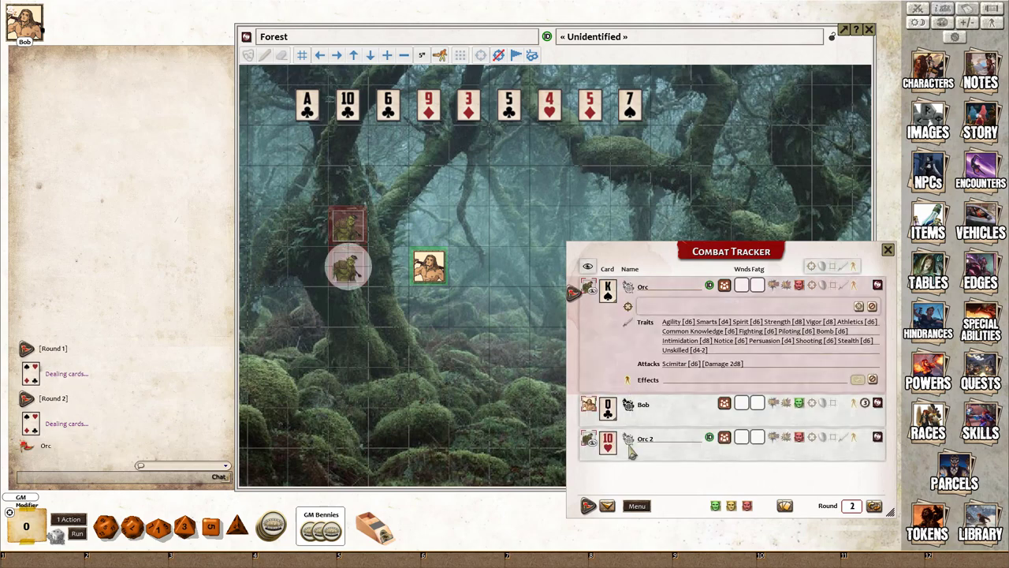
{"action": "left_click", "coordinate": [588, 506]}
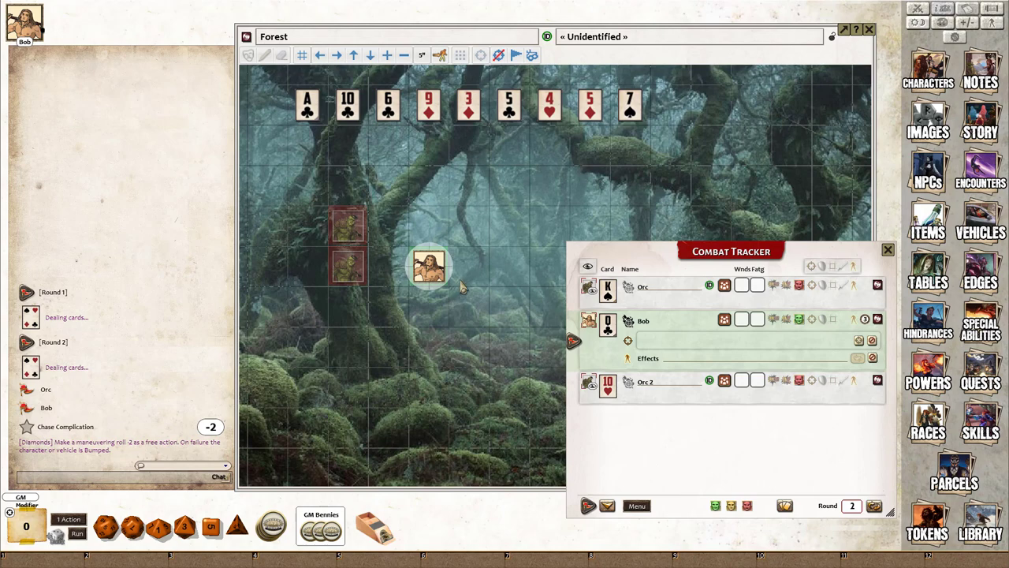
Move the player character beneath the 6 of clubs, and advance the combat to Orc 2's turn in round 7
{"action": "left_click_drag", "start_coordinate": [448, 268], "coordinate": [405, 303]}
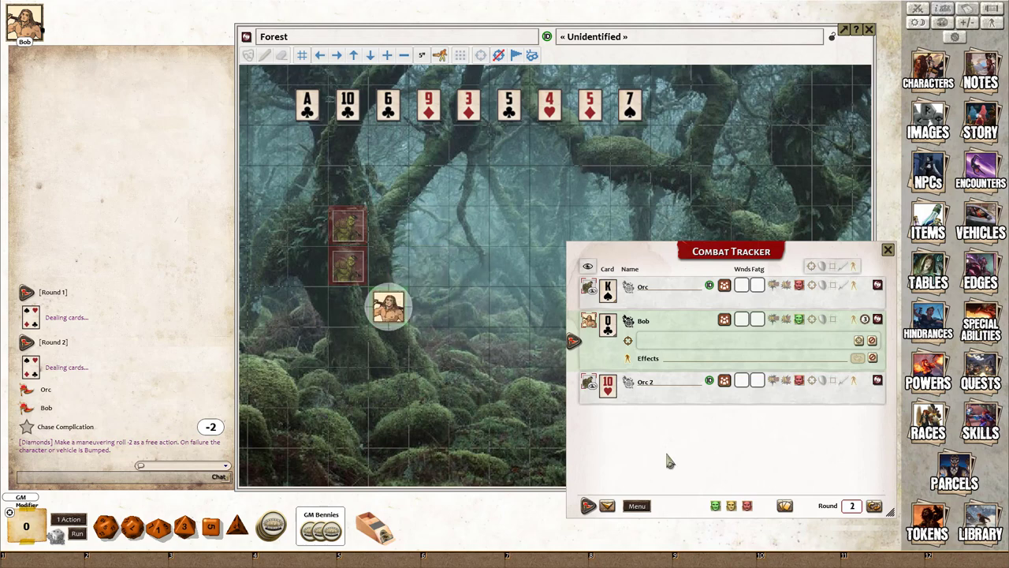
{"action": "left_click", "coordinate": [874, 505]}
{"action": "left_click", "coordinate": [875, 506]}
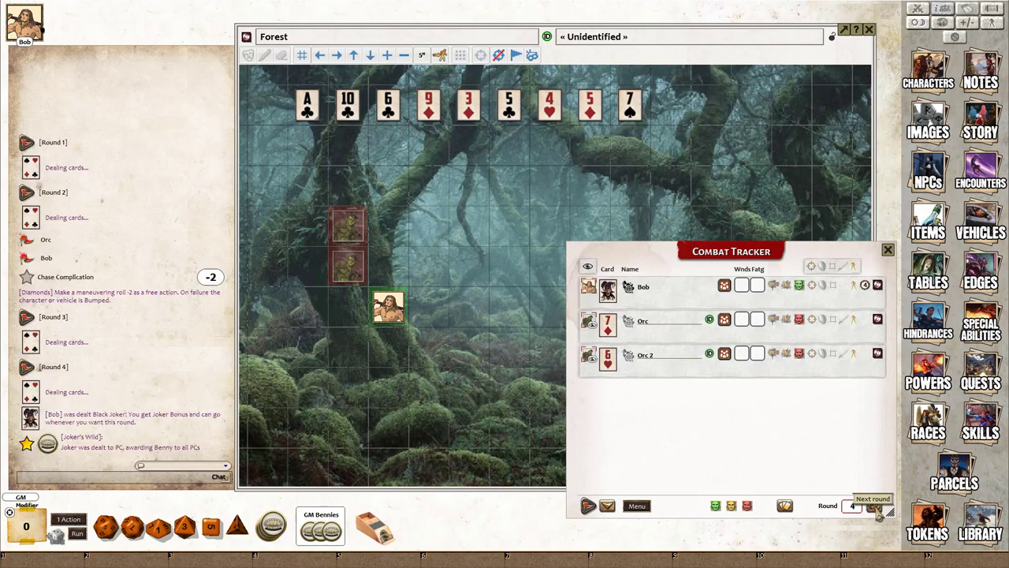
{"action": "left_click", "coordinate": [875, 506]}
{"action": "left_click", "coordinate": [875, 506]}
{"action": "left_click", "coordinate": [875, 507]}
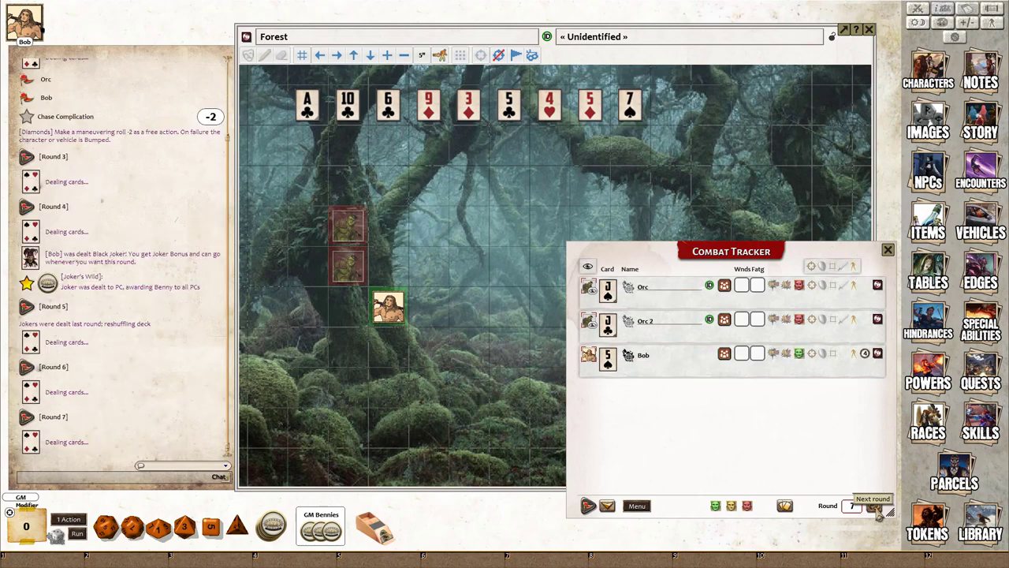
{"action": "left_click", "coordinate": [572, 326]}
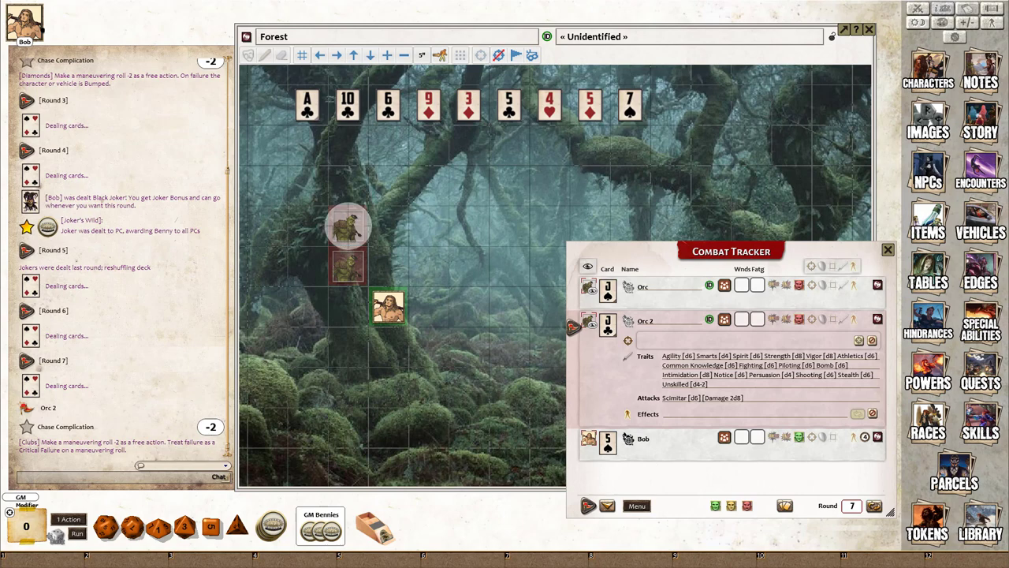
Move all three tokens into the 4 of hearts column and advance the combat to round 8 with Orc 2 active
{"action": "left_click_drag", "start_coordinate": [388, 307], "coordinate": [549, 146]}
{"action": "left_click_drag", "start_coordinate": [347, 226], "coordinate": [550, 188]}
{"action": "left_click_drag", "start_coordinate": [347, 268], "coordinate": [549, 266]}
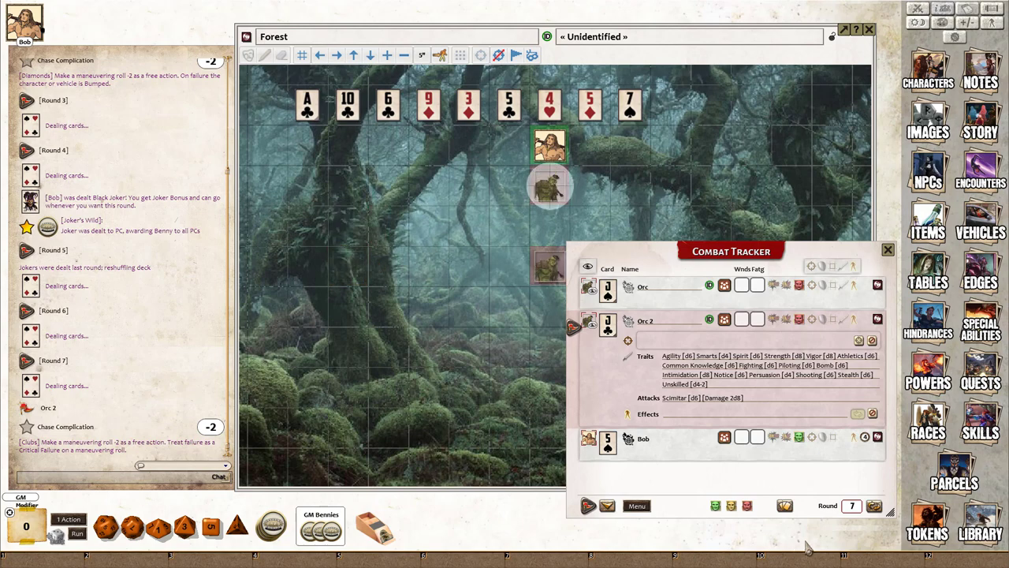
{"action": "left_click", "coordinate": [874, 505]}
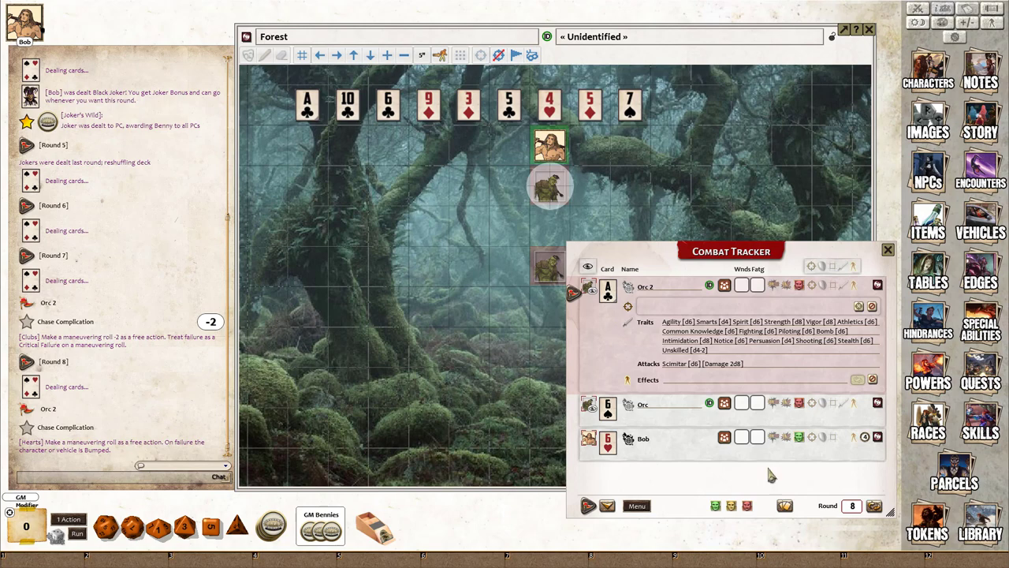
Delete all character tokens and chase cards from the Forest map
{"action": "right_click", "coordinate": [549, 187]}
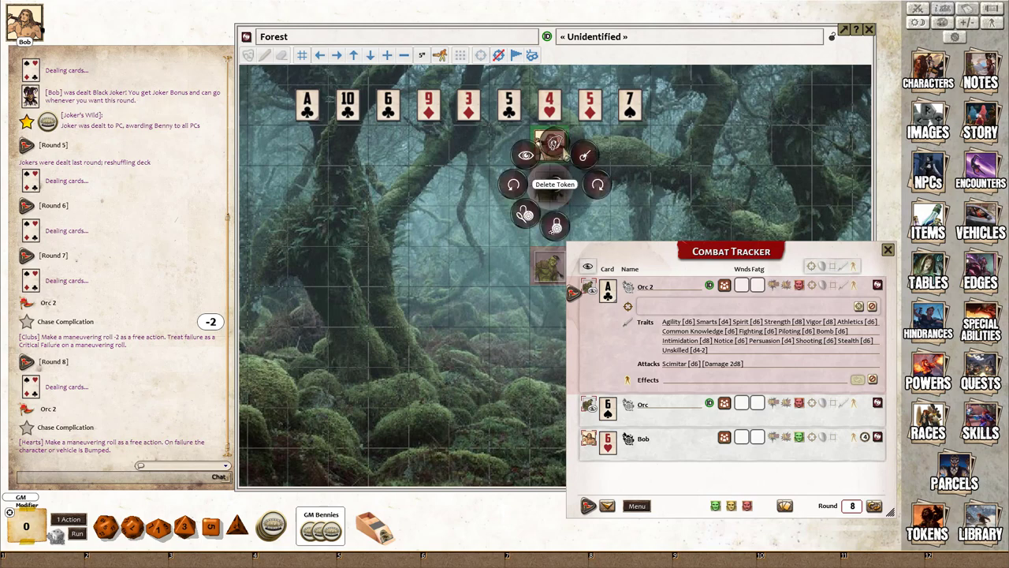
{"action": "left_click", "coordinate": [549, 221]}
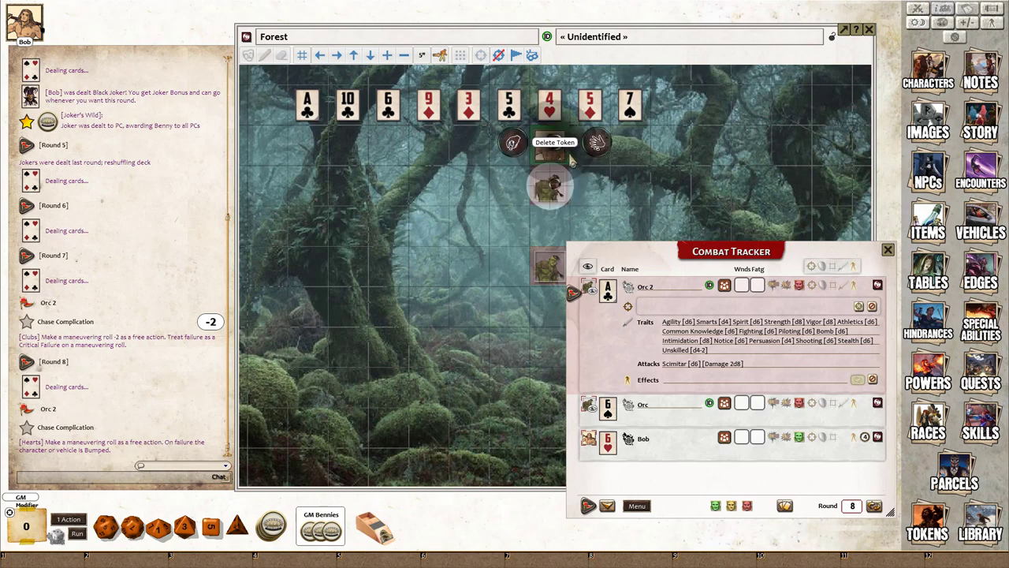
Delete all NPCs and player characters from the combat tracker
{"action": "left_click", "coordinate": [639, 507]}
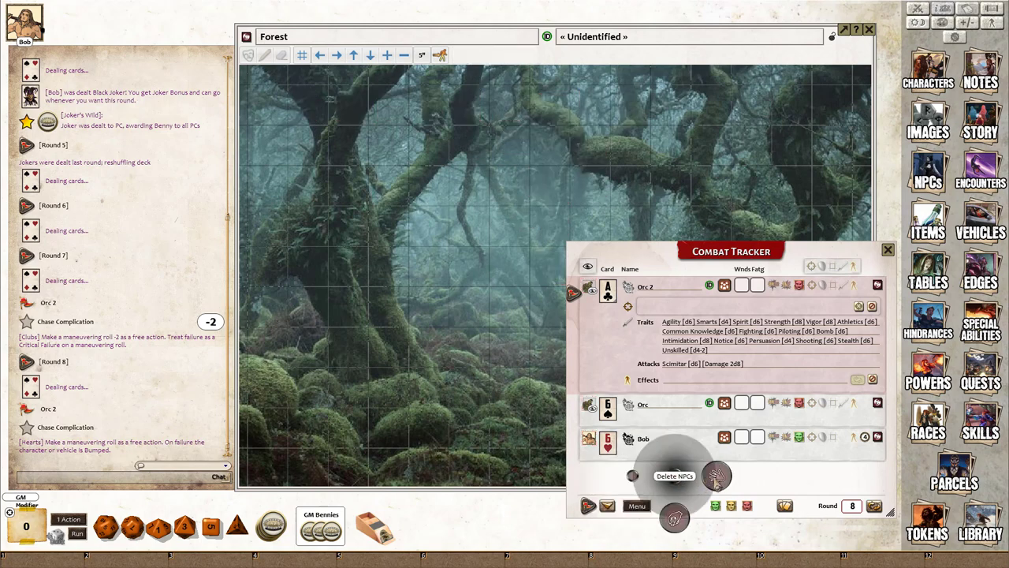
{"action": "left_click", "coordinate": [716, 476]}
{"action": "left_click", "coordinate": [639, 505]}
{"action": "left_click", "coordinate": [685, 476]}
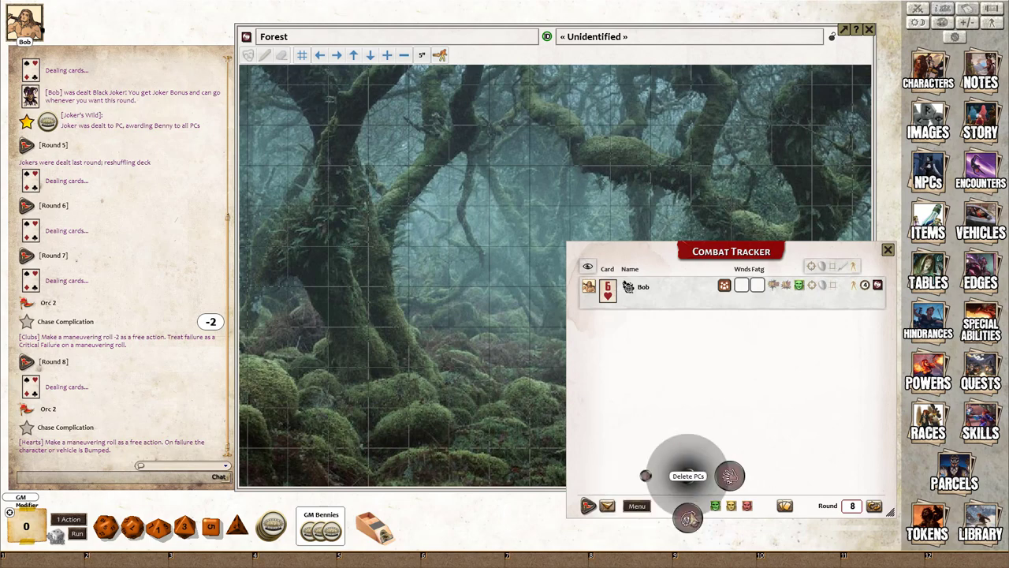
{"action": "left_click", "coordinate": [689, 521]}
Replace the Forest map with the Clouds map and lay out chase cards on it in a four-by-four arrangement
{"action": "left_click", "coordinate": [869, 29]}
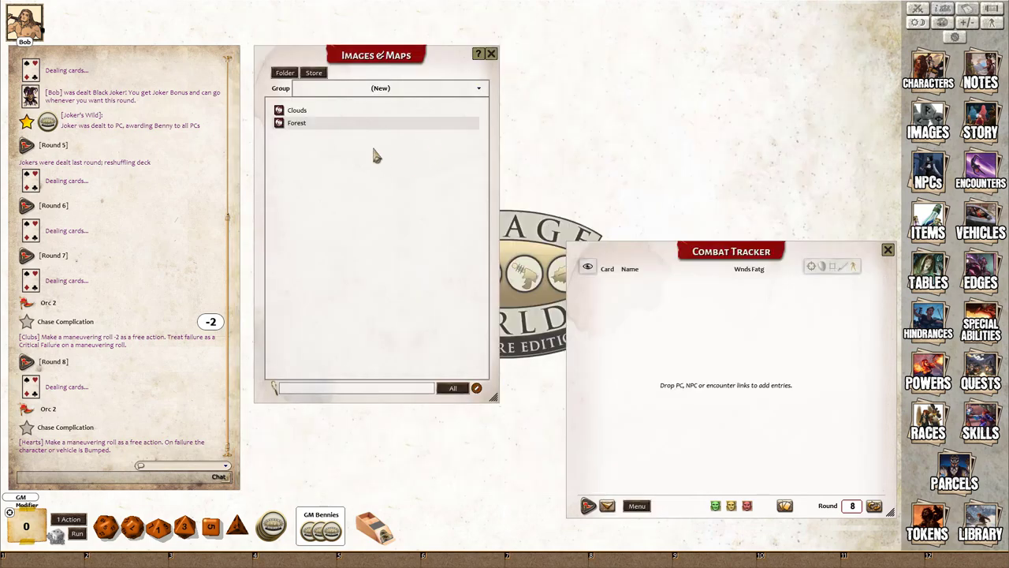
{"action": "left_click", "coordinate": [298, 167]}
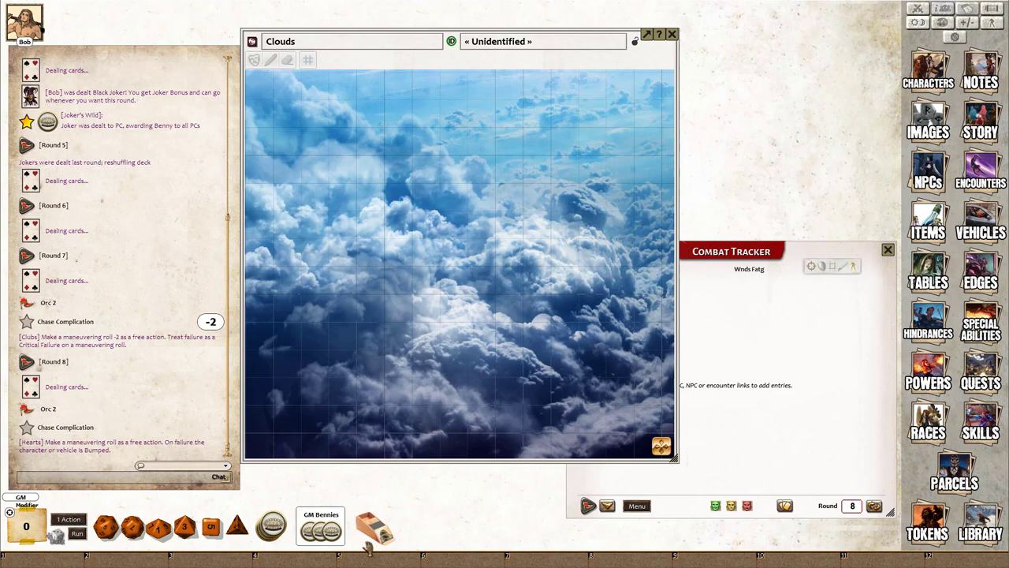
{"action": "left_click_drag", "start_coordinate": [378, 534], "coordinate": [314, 119]}
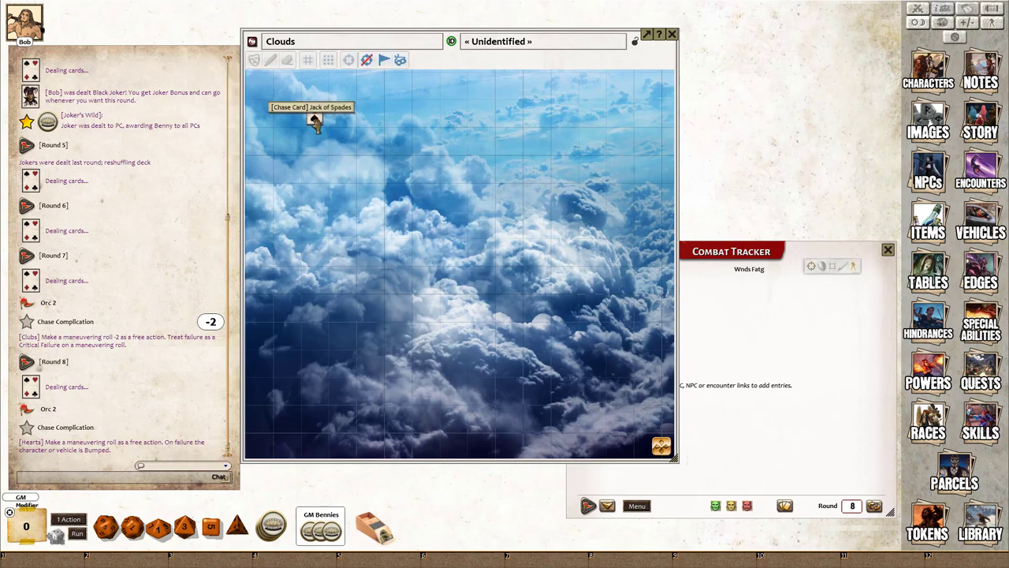
{"action": "left_click_drag", "start_coordinate": [376, 533], "coordinate": [398, 115]}
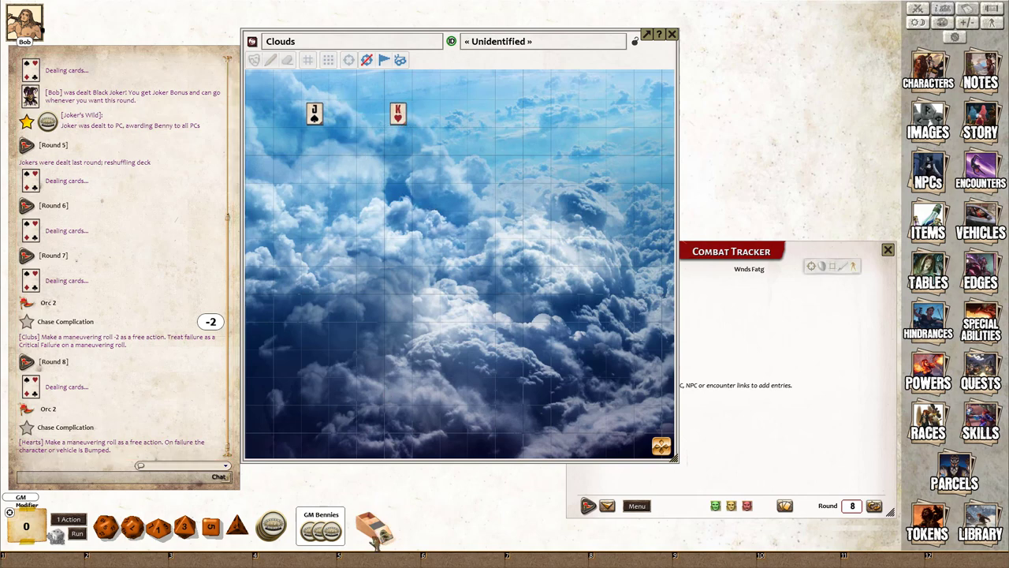
{"action": "left_click_drag", "start_coordinate": [377, 535], "coordinate": [481, 116]}
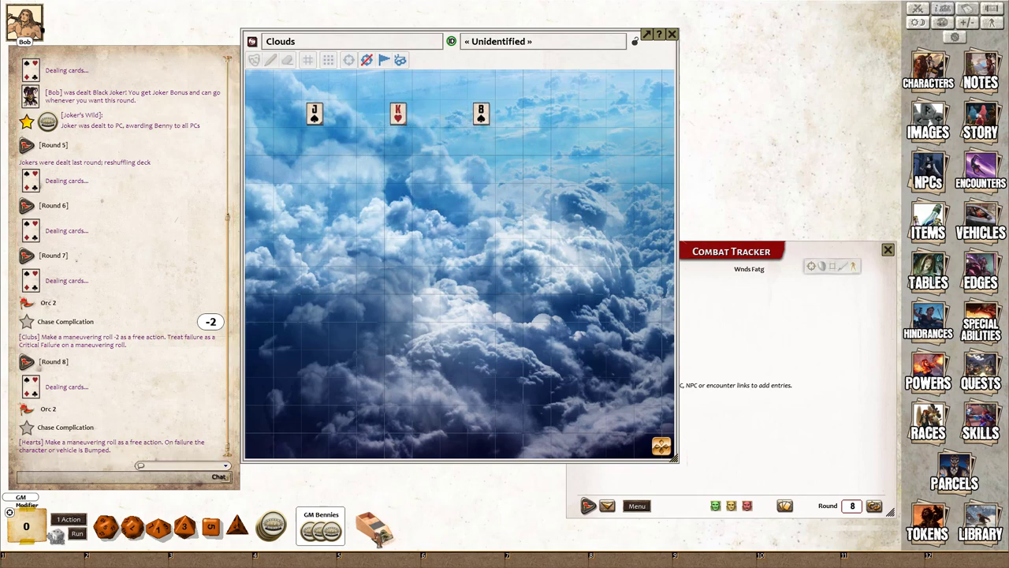
{"action": "left_click_drag", "start_coordinate": [377, 535], "coordinate": [483, 206]}
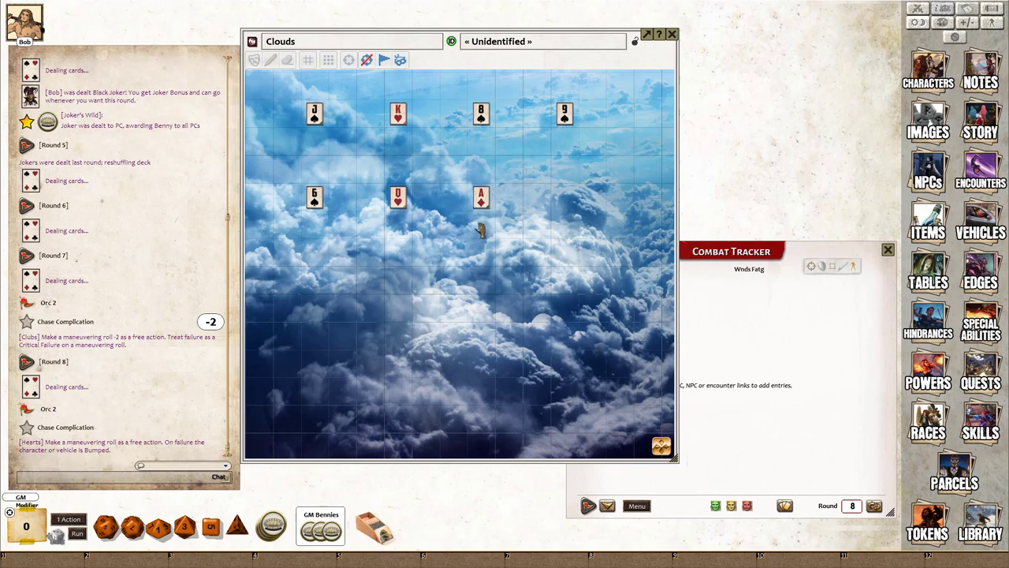
{"action": "left_click_drag", "start_coordinate": [376, 528], "coordinate": [564, 284]}
{"action": "left_click_drag", "start_coordinate": [374, 530], "coordinate": [482, 365]}
{"action": "left_click_drag", "start_coordinate": [390, 532], "coordinate": [565, 365]}
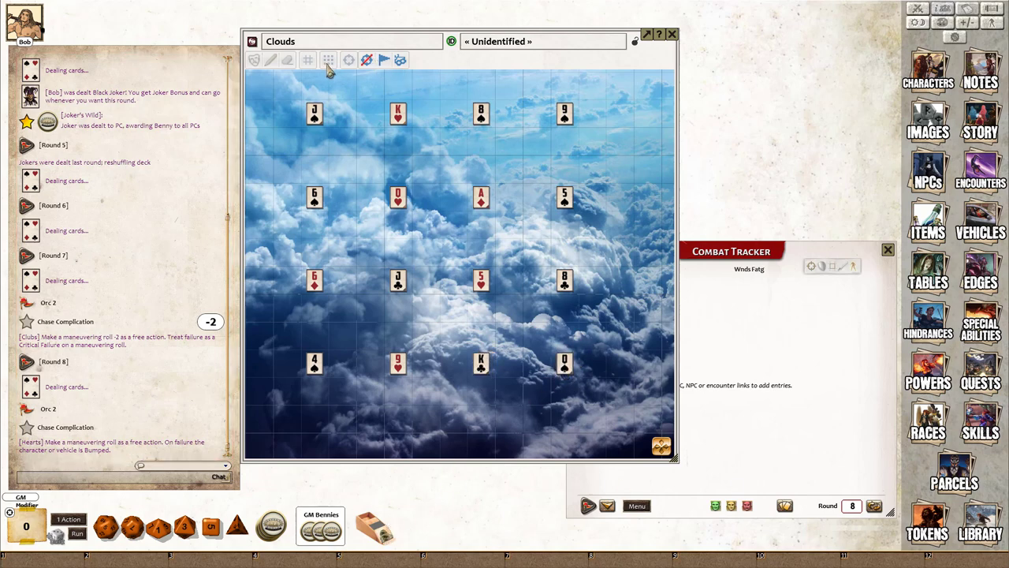
{"action": "left_click", "coordinate": [307, 60]}
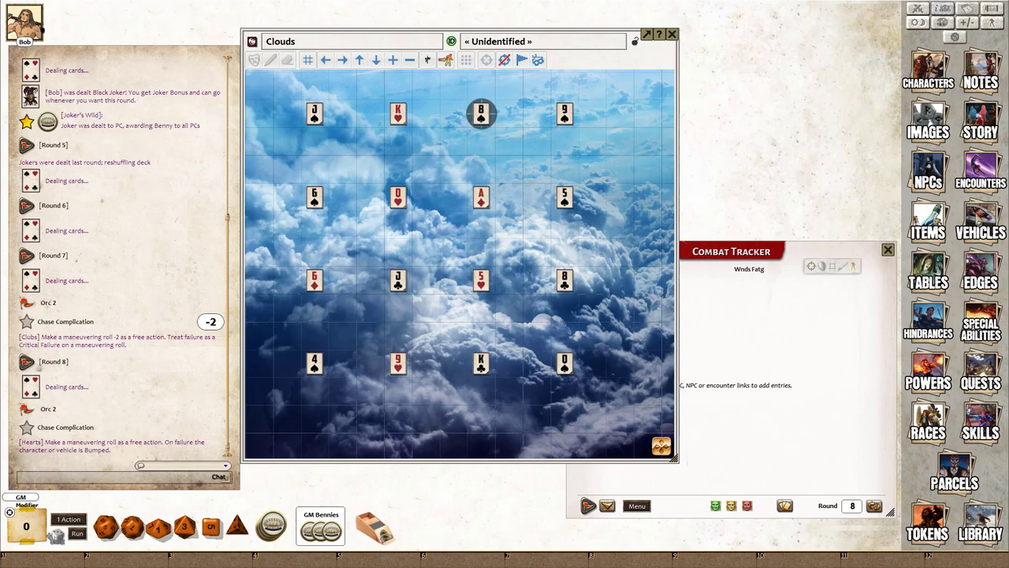
Open the vehicles list and arrange it beside the combat tracker
{"action": "left_click", "coordinate": [981, 223]}
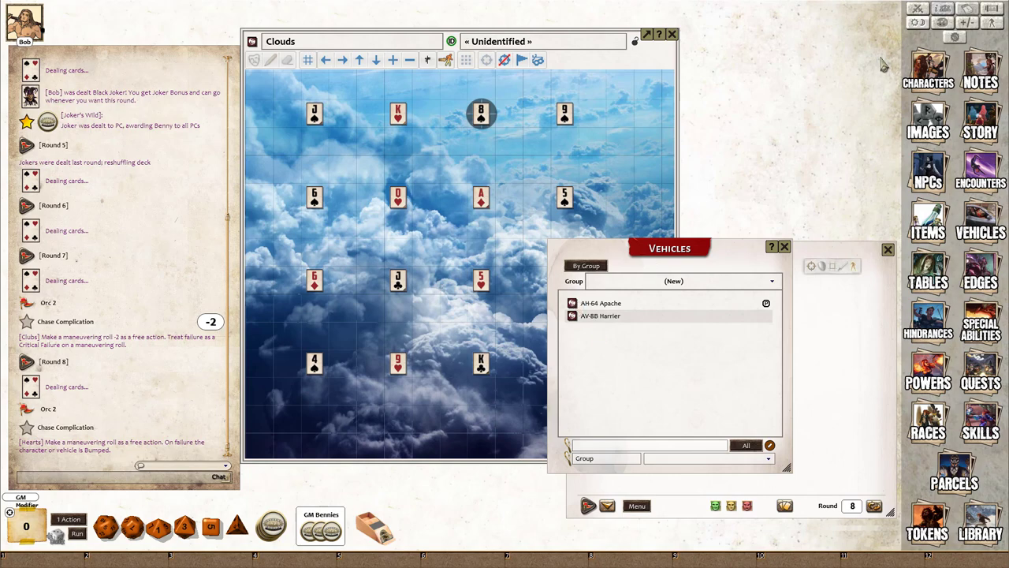
{"action": "left_click", "coordinate": [917, 9]}
{"action": "left_click_drag", "start_coordinate": [555, 386], "coordinate": [14, 354]}
{"action": "left_click_drag", "start_coordinate": [36, 274], "coordinate": [285, 294]}
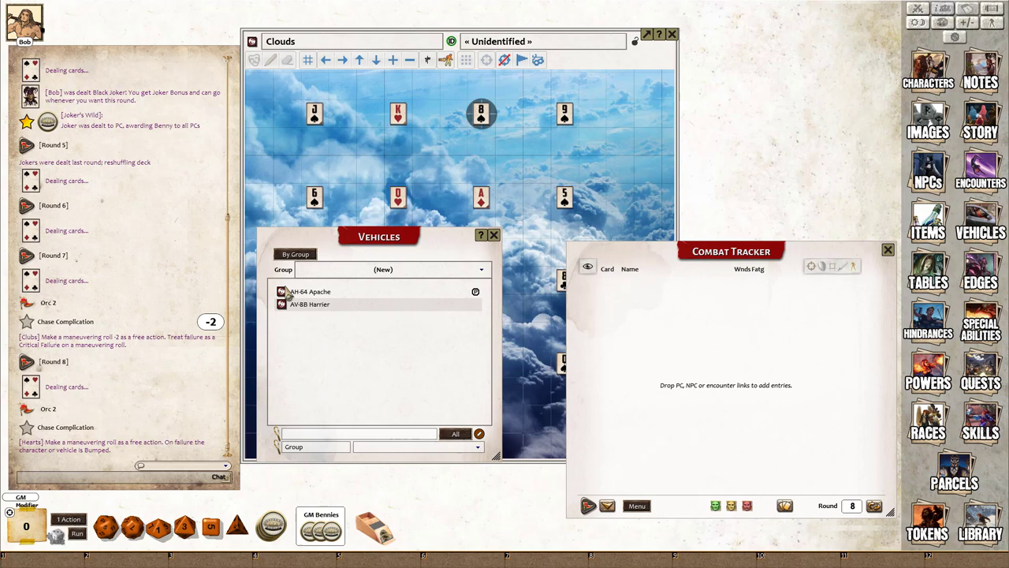
Add the AH-64 Apache to the combat tracker from its record and give it the player character's portrait as its token
{"action": "left_click", "coordinate": [283, 292]}
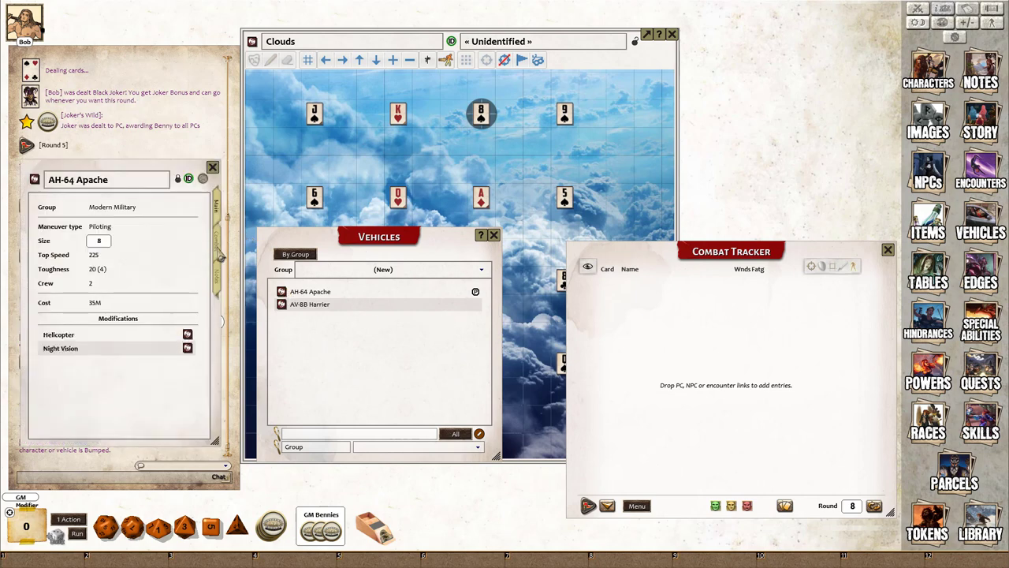
{"action": "left_click", "coordinate": [220, 256]}
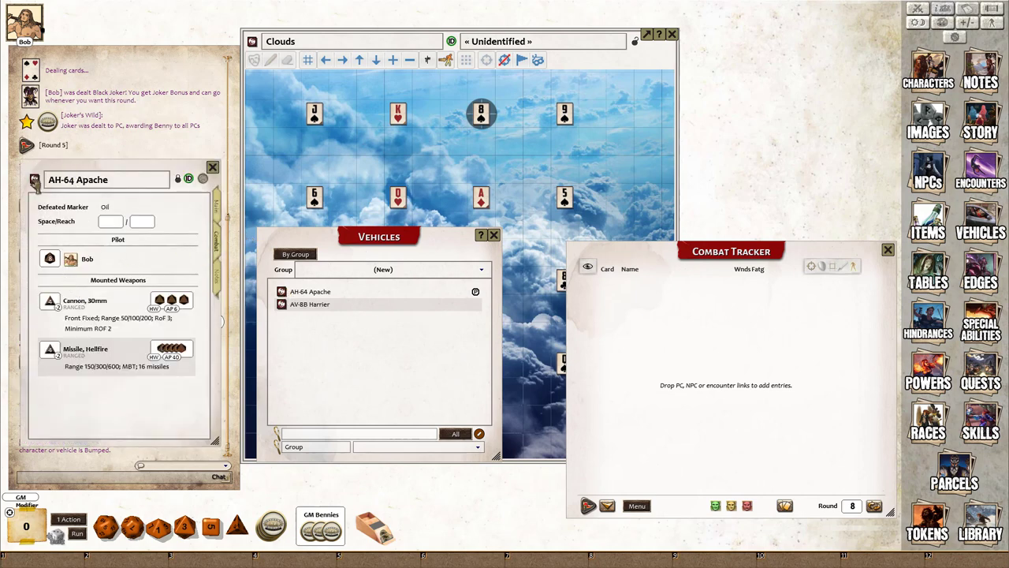
{"action": "left_click_drag", "start_coordinate": [35, 180], "coordinate": [747, 348]}
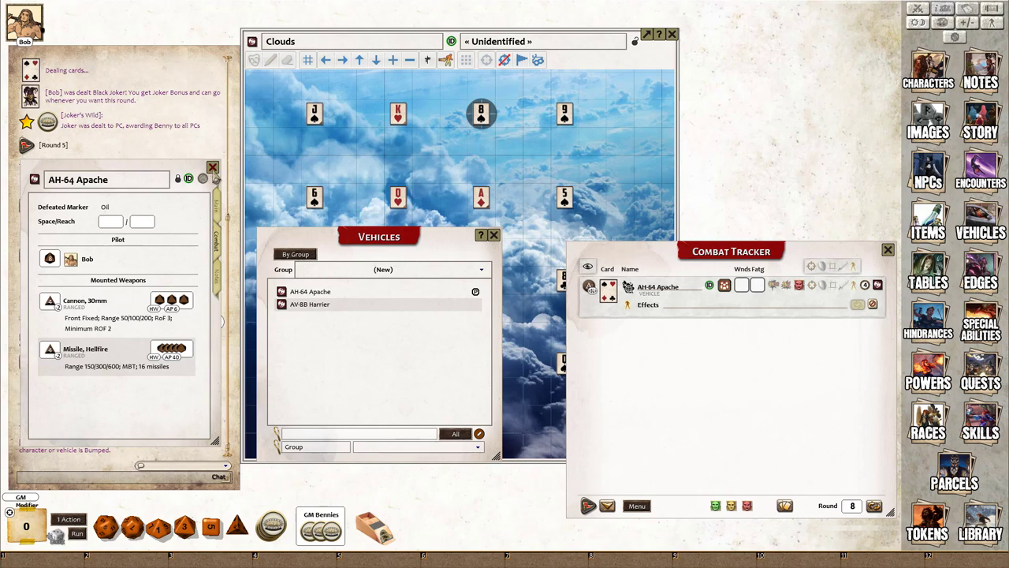
{"action": "left_click", "coordinate": [212, 168]}
{"action": "left_click_drag", "start_coordinate": [26, 22], "coordinate": [590, 286]}
Add the AV-8B Harrier to the combat tracker and review its pilot and mounted weapons in its record
{"action": "left_click_drag", "start_coordinate": [283, 304], "coordinate": [671, 464]}
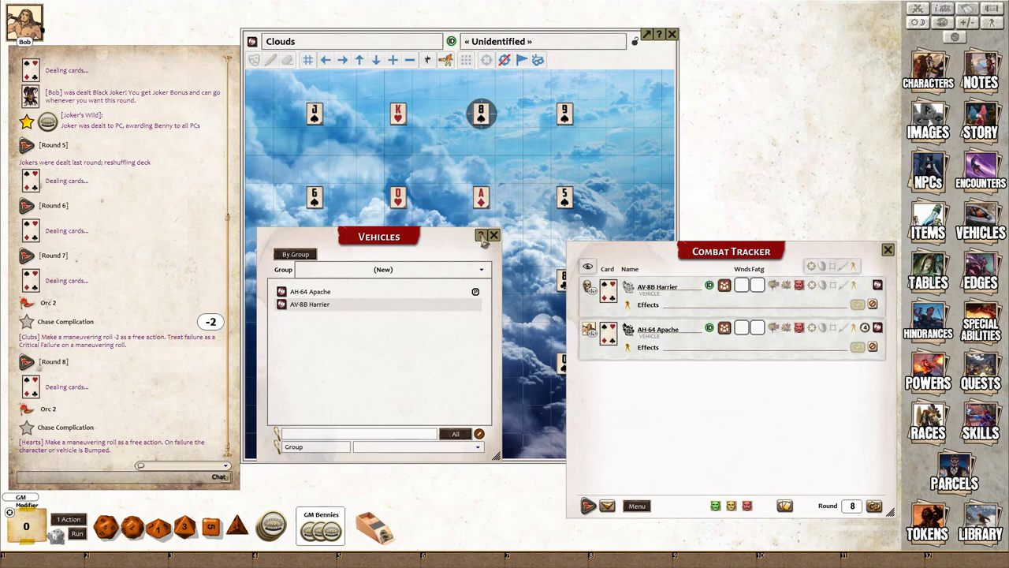
{"action": "double_click", "coordinate": [452, 306]}
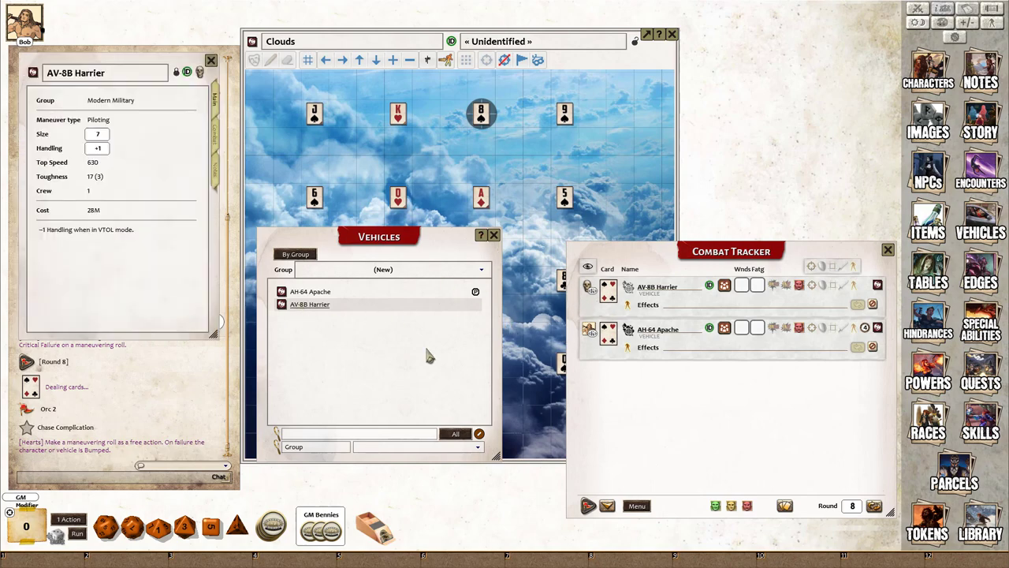
{"action": "left_click", "coordinate": [219, 149]}
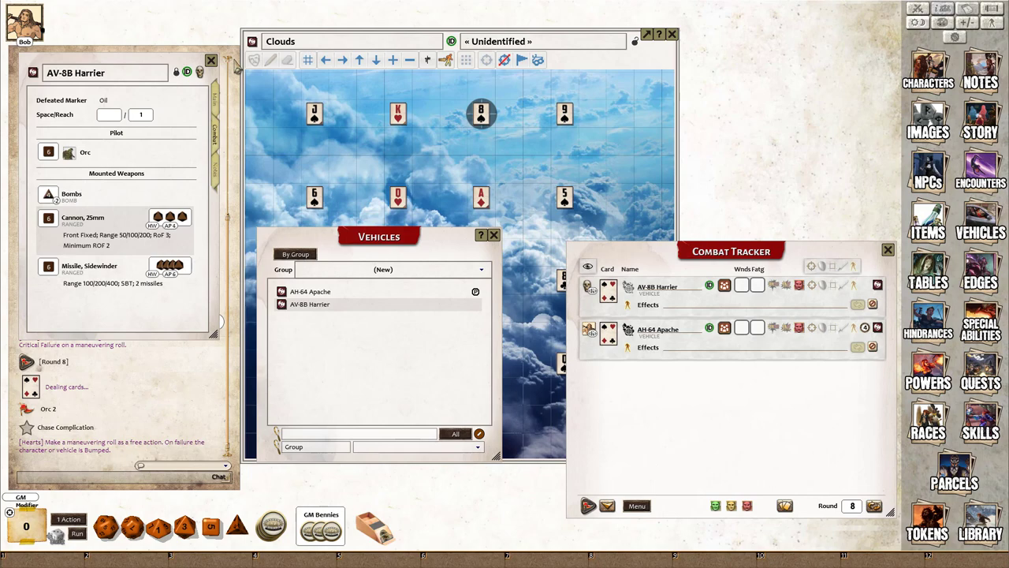
{"action": "left_click", "coordinate": [211, 60]}
{"action": "left_click", "coordinate": [494, 235]}
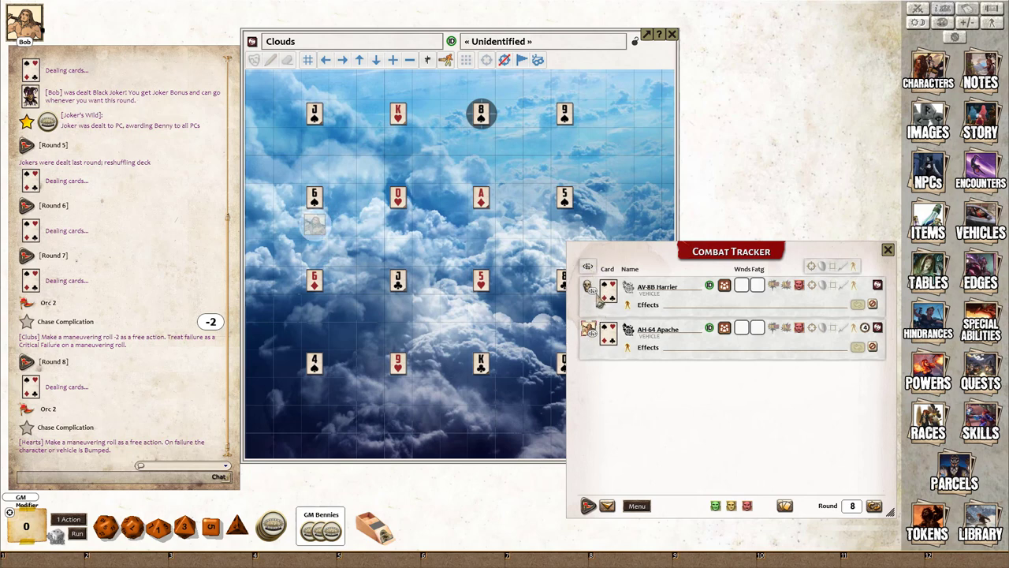
Place the AH-64 Apache token beneath the 6 of spades and the AV-8B Harrier token above the black king on the Clouds map
{"action": "left_click", "coordinate": [588, 328]}
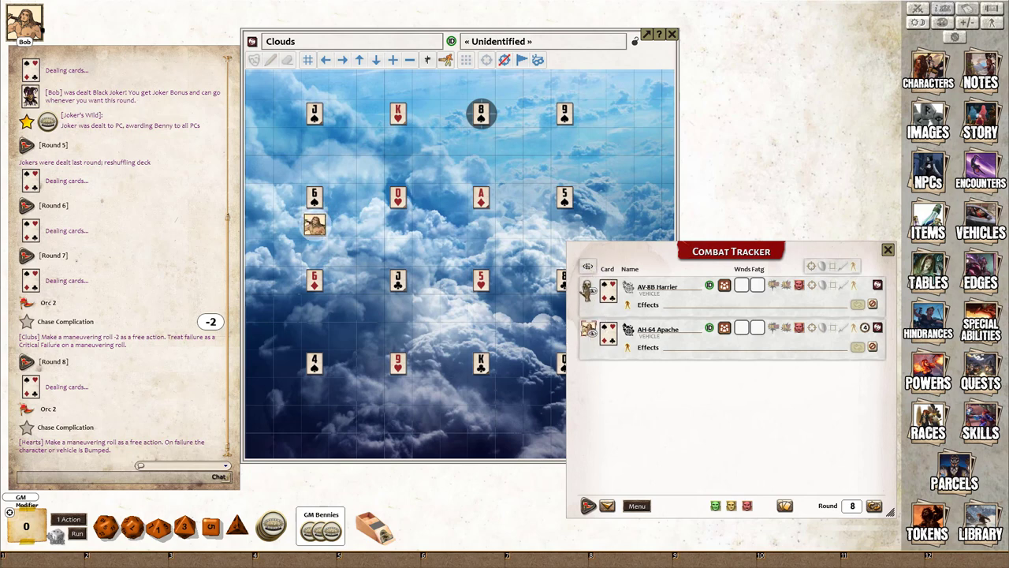
{"action": "left_click_drag", "start_coordinate": [588, 291], "coordinate": [481, 338]}
{"action": "left_click", "coordinate": [554, 443]}
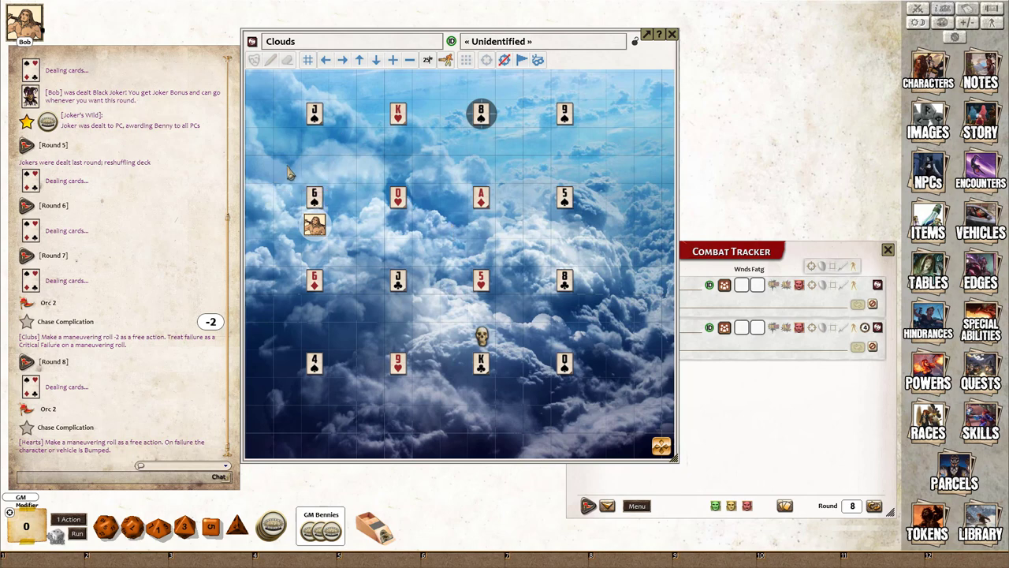
Draw the chase grid around the cards, starting from the Jack of Spades
{"action": "left_click", "coordinate": [314, 116]}
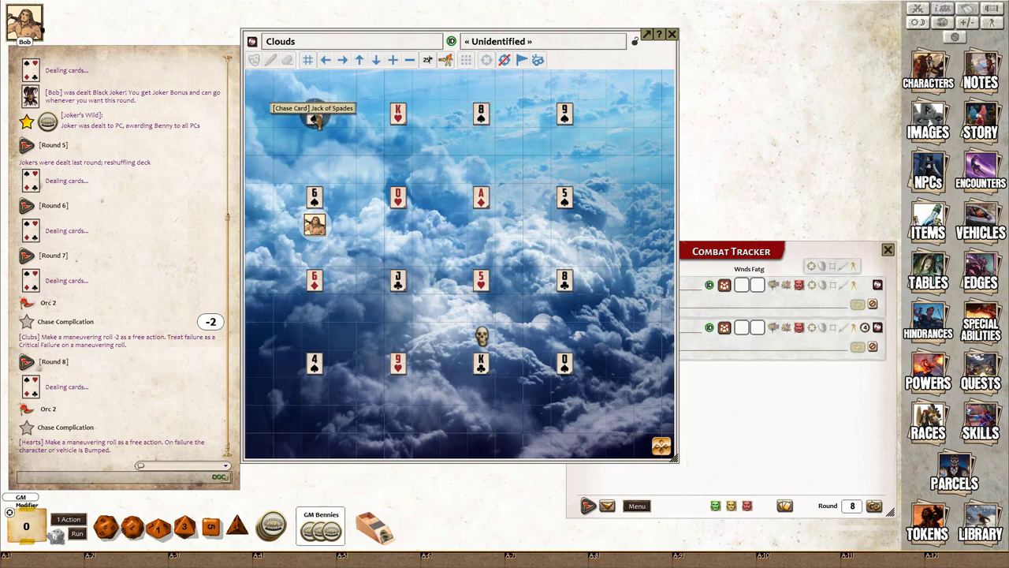
{"action": "right_click", "coordinate": [316, 116]}
{"action": "left_click", "coordinate": [347, 147]}
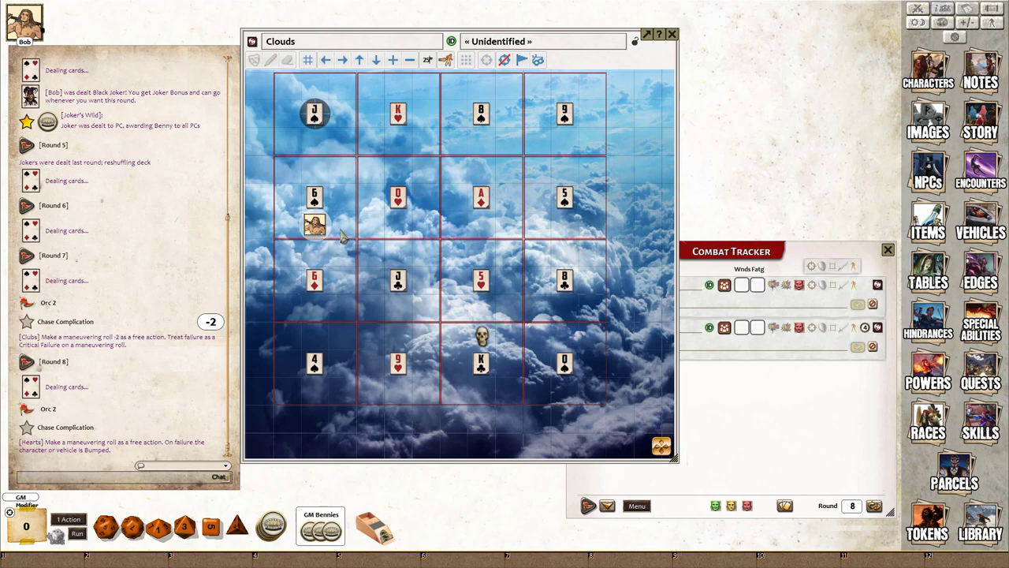
Move the Harrier token beneath the ace of diamonds and measure the range to it from the Apache with an arrow
{"action": "left_click_drag", "start_coordinate": [481, 339], "coordinate": [481, 226]}
{"action": "right_click", "coordinate": [368, 251]}
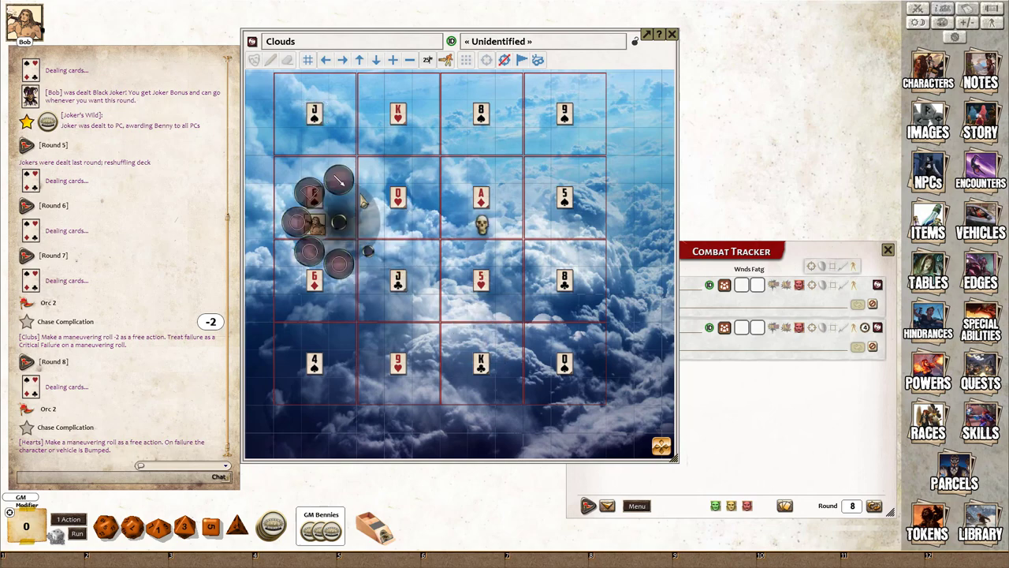
{"action": "left_click_drag", "start_coordinate": [314, 253], "coordinate": [481, 254]}
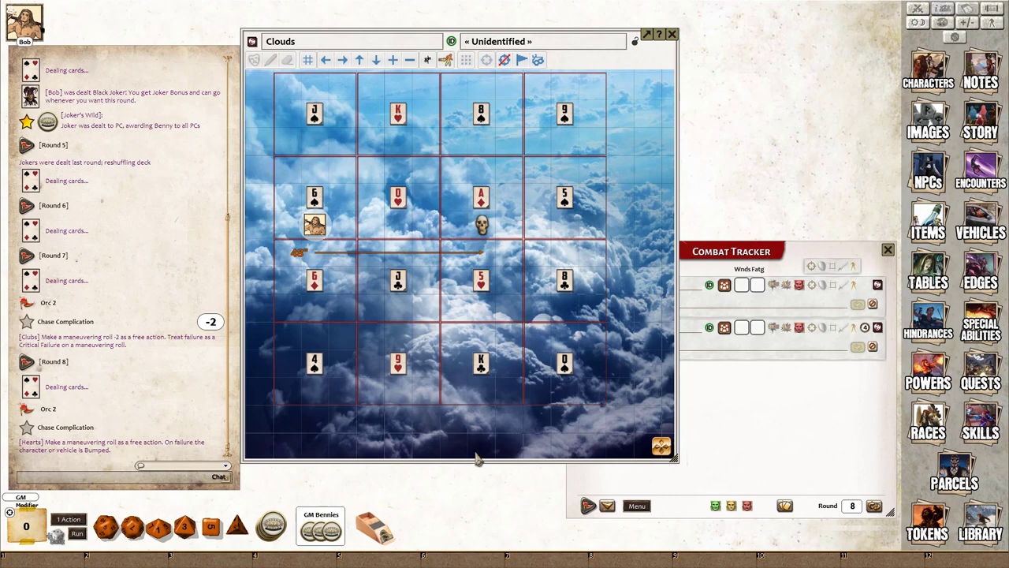
Rearrange the Clouds map and combat tracker side by side so both can be seen during the chase
{"action": "left_click_drag", "start_coordinate": [477, 458], "coordinate": [386, 435]}
{"action": "left_click_drag", "start_coordinate": [750, 431], "coordinate": [782, 238]}
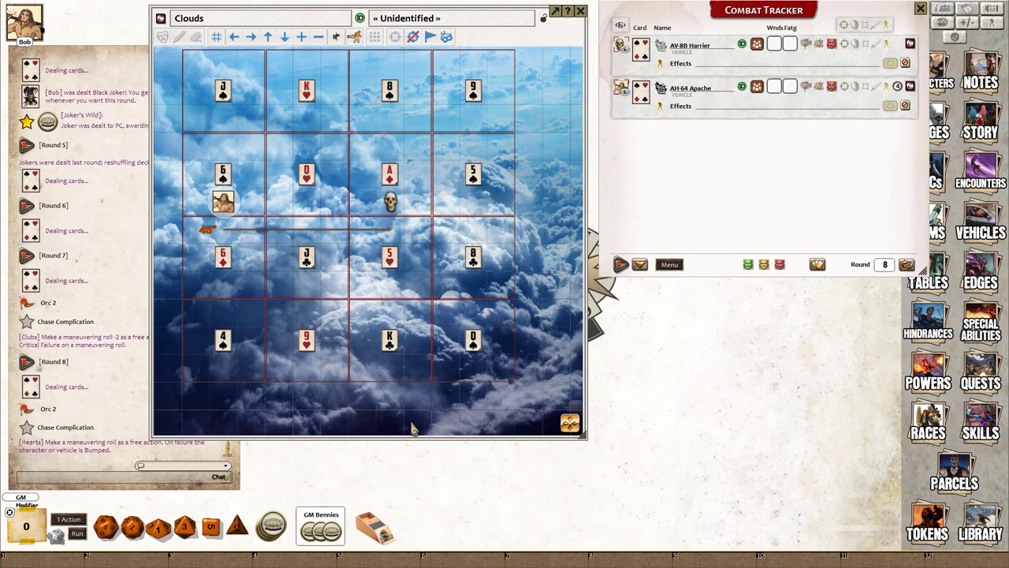
{"action": "left_click_drag", "start_coordinate": [411, 428], "coordinate": [463, 433]}
{"action": "left_click_drag", "start_coordinate": [705, 237], "coordinate": [690, 286]}
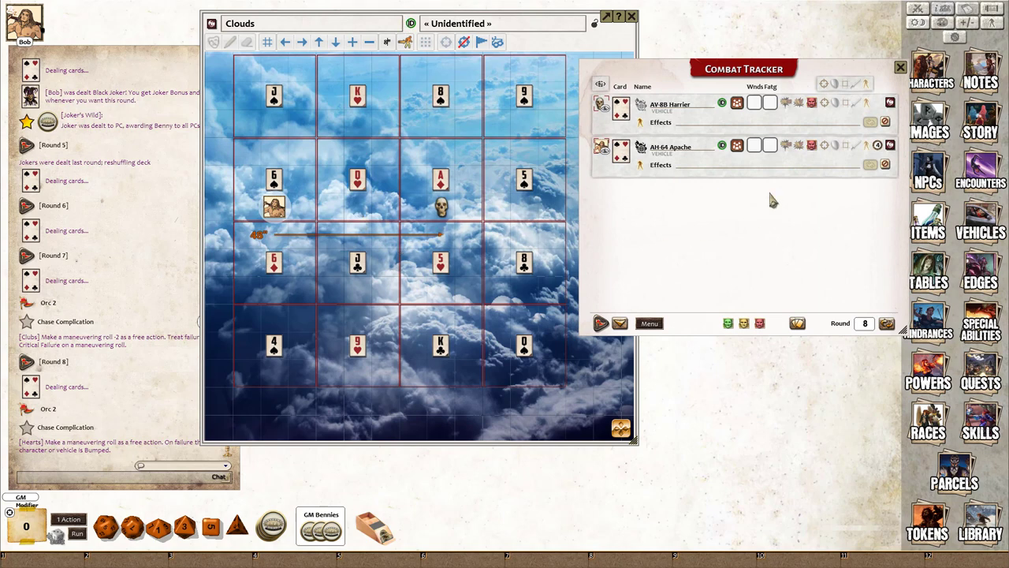
Clear the combat tracker's round counter and advance the combat from round 1 through to round 6
{"action": "left_click", "coordinate": [863, 327]}
{"action": "key", "text": "BackSpace"}
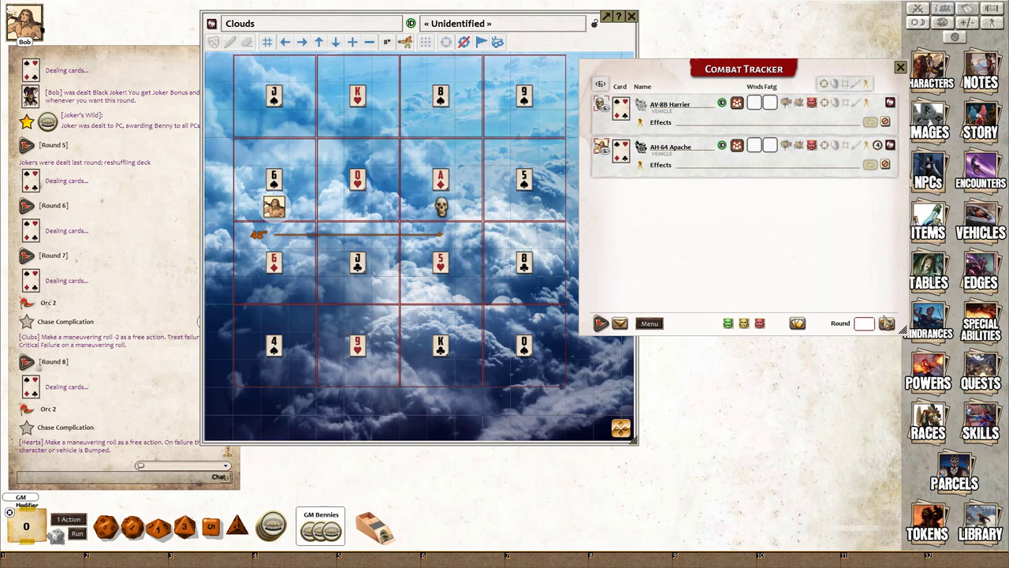
{"action": "left_click", "coordinate": [886, 324]}
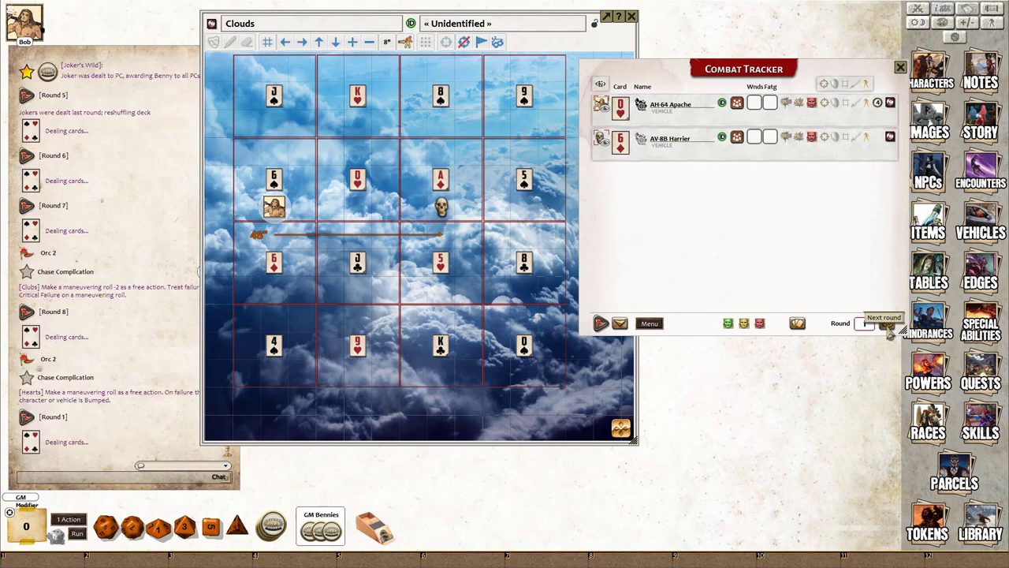
{"action": "left_click", "coordinate": [887, 324]}
{"action": "left_click", "coordinate": [887, 325]}
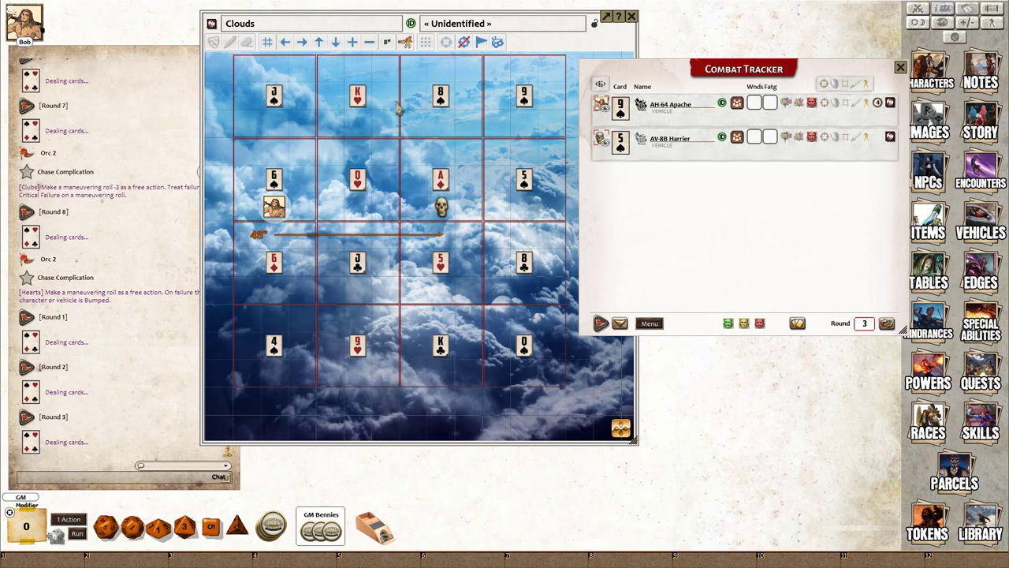
{"action": "left_click", "coordinate": [887, 324]}
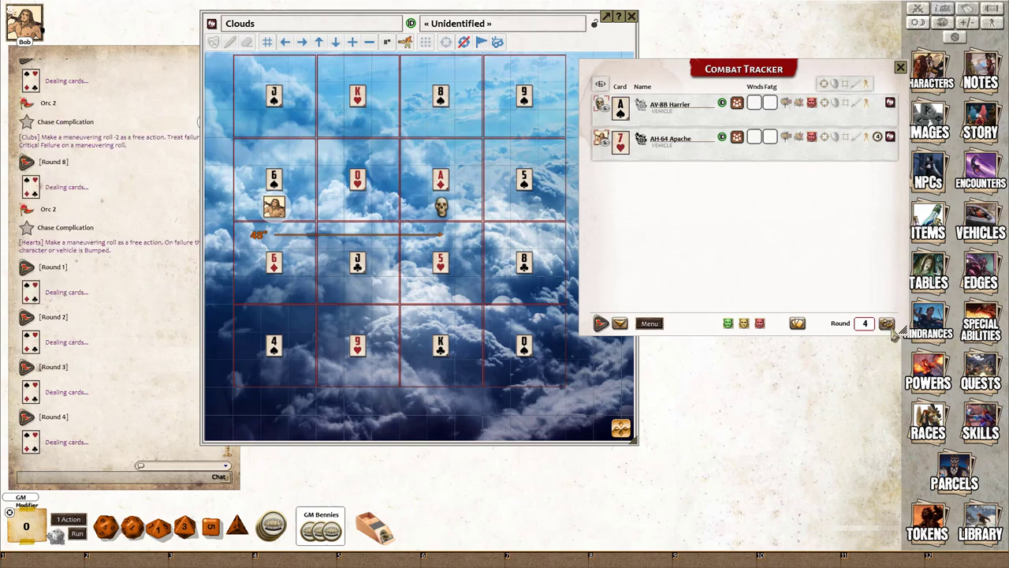
{"action": "left_click", "coordinate": [888, 324]}
{"action": "left_click", "coordinate": [887, 324]}
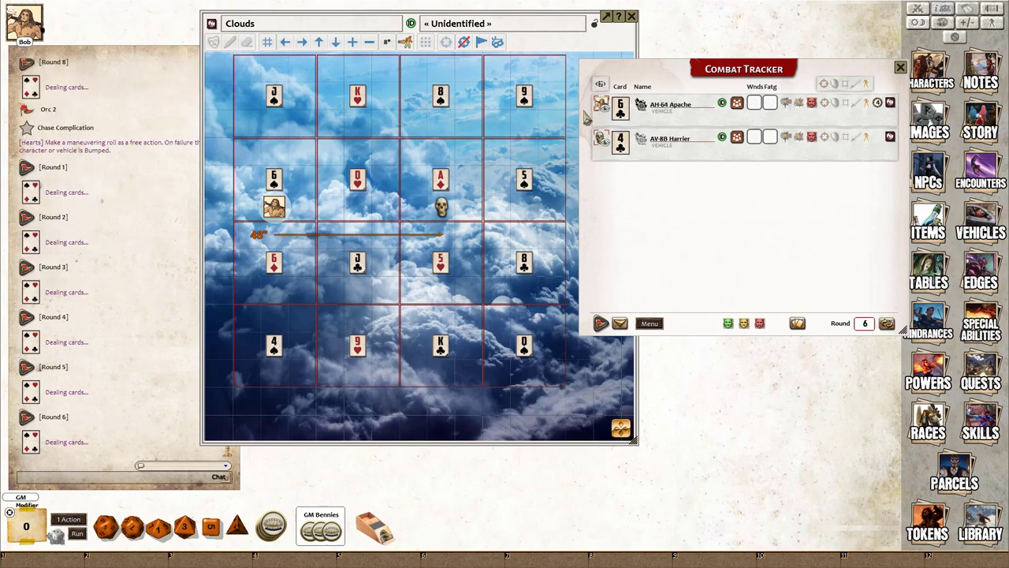
Activate the turns of the AH-64 Apache and the AV-8B Harrier, and return the turn to the Apache
{"action": "left_click", "coordinate": [585, 110]}
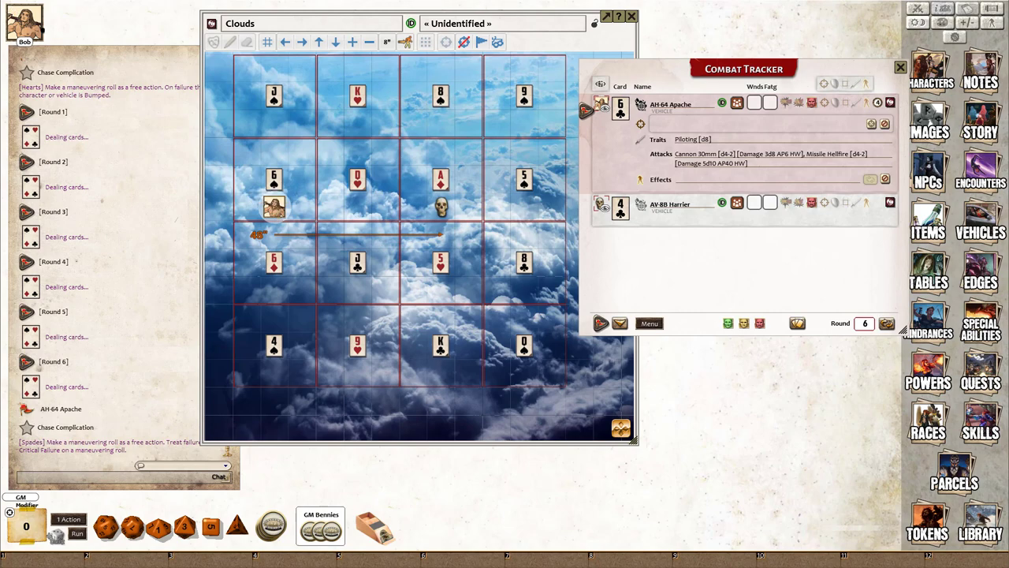
{"action": "left_click", "coordinate": [585, 207]}
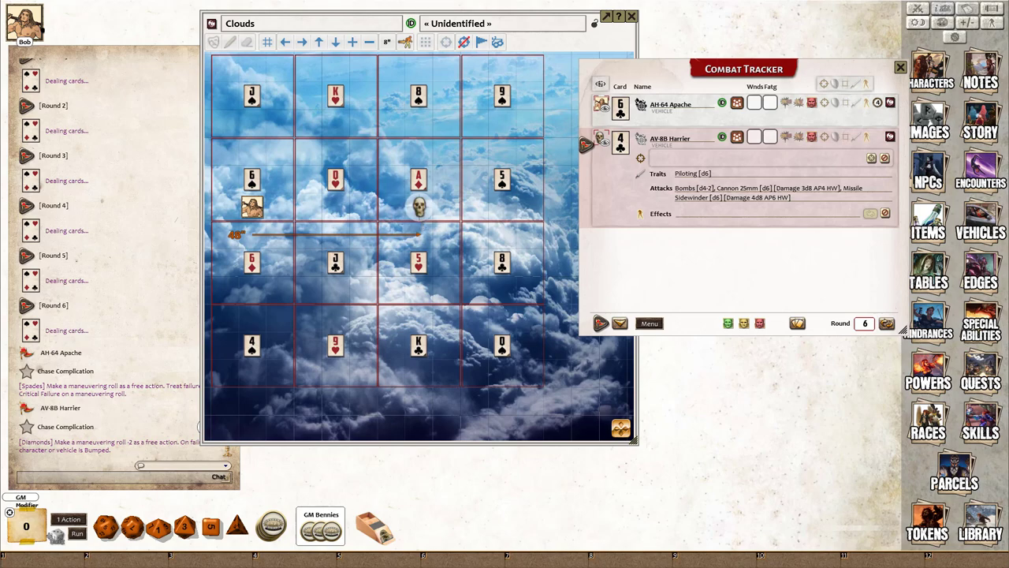
{"action": "left_click", "coordinate": [592, 117]}
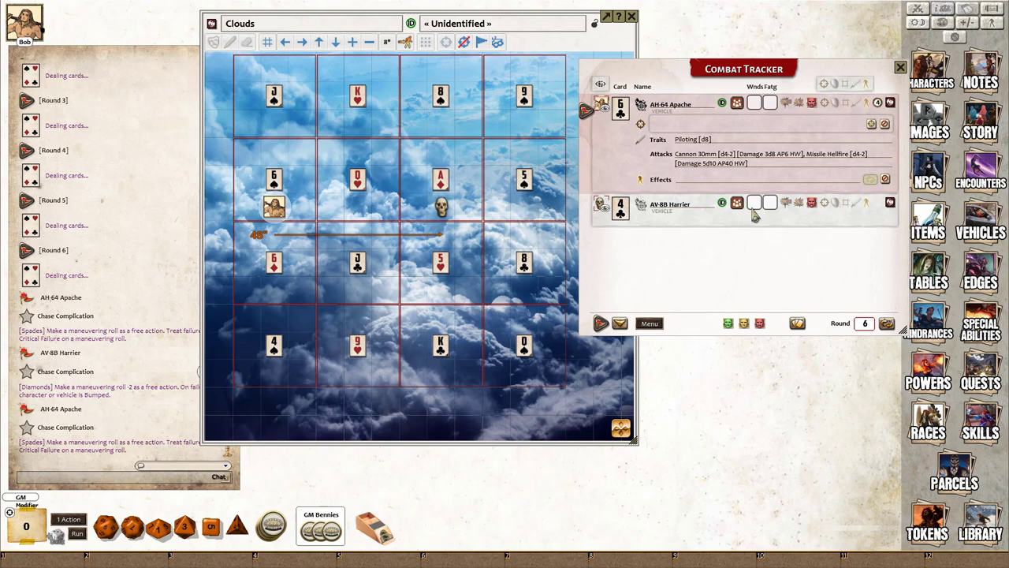
Apply the Apache's Missile, Hellfire damage to the targeted AV-8B Harrier and roll on the linked Vehicle Out of Control table
{"action": "double_click", "coordinate": [719, 164]}
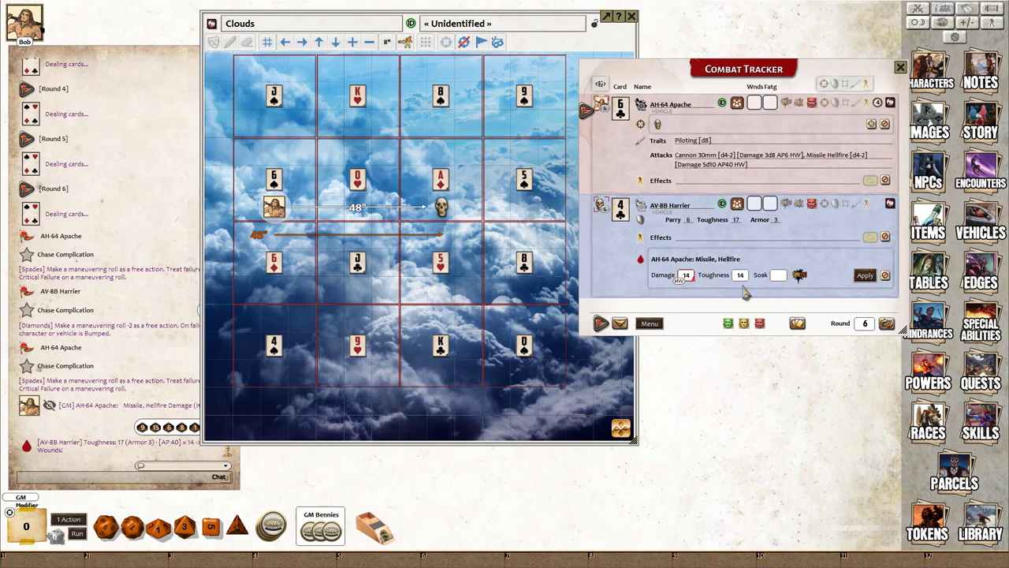
{"action": "left_click", "coordinate": [865, 276]}
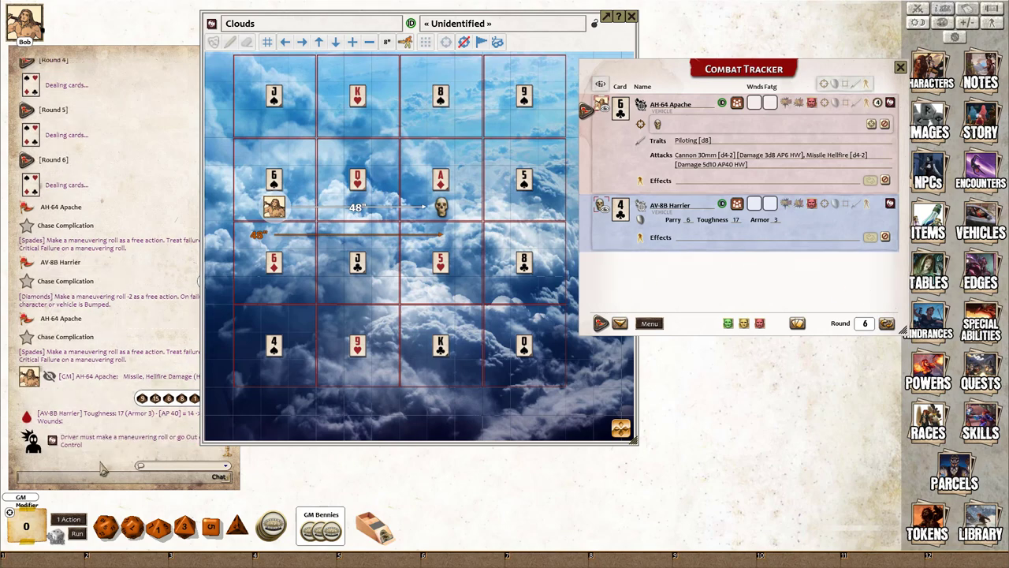
{"action": "left_click", "coordinate": [54, 444]}
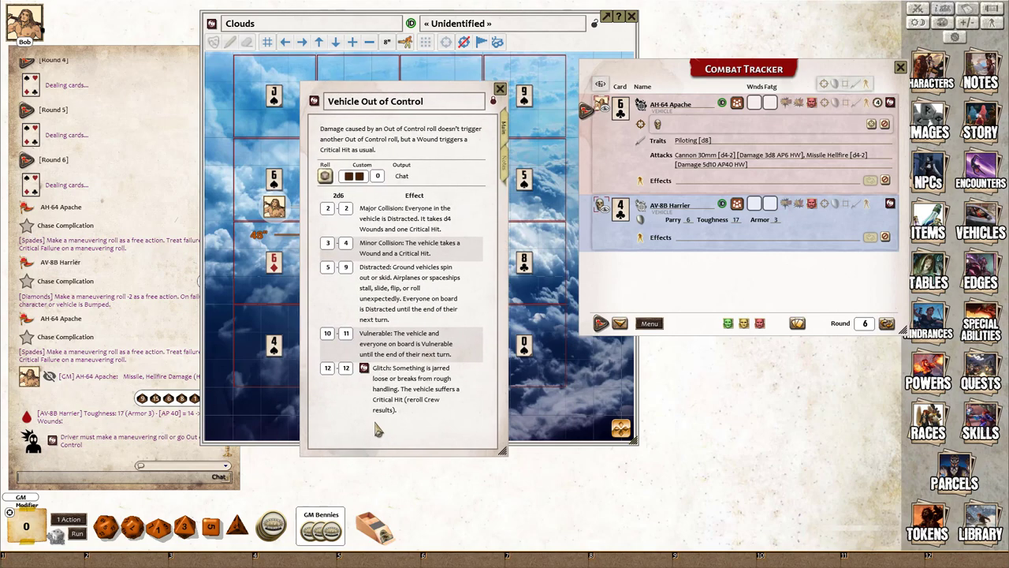
{"action": "left_click", "coordinate": [316, 173]}
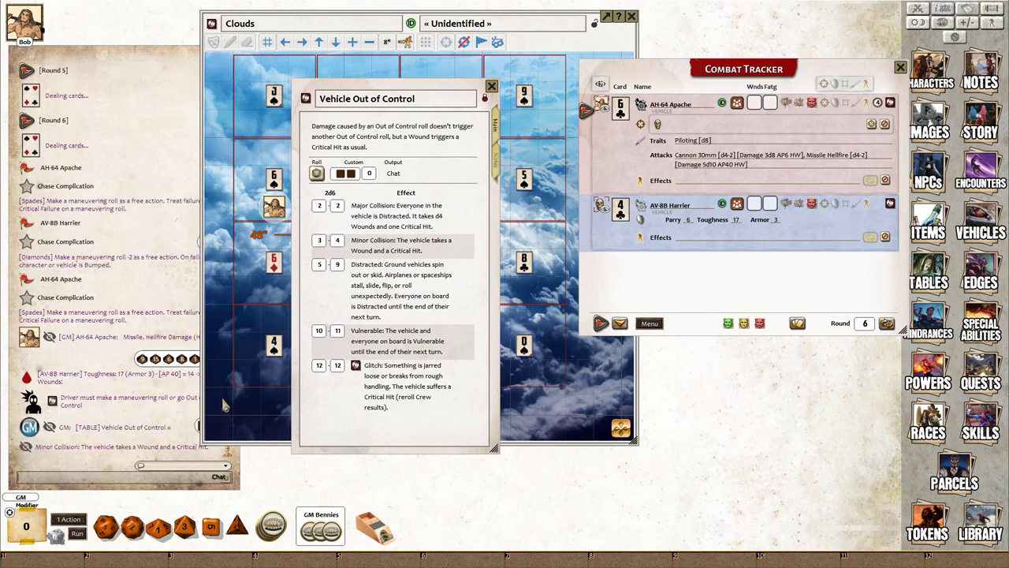
Apply 39 damage to the AV-8B Harrier and remove it from the combat tracker
{"action": "left_click_drag", "start_coordinate": [398, 352], "coordinate": [631, 214]}
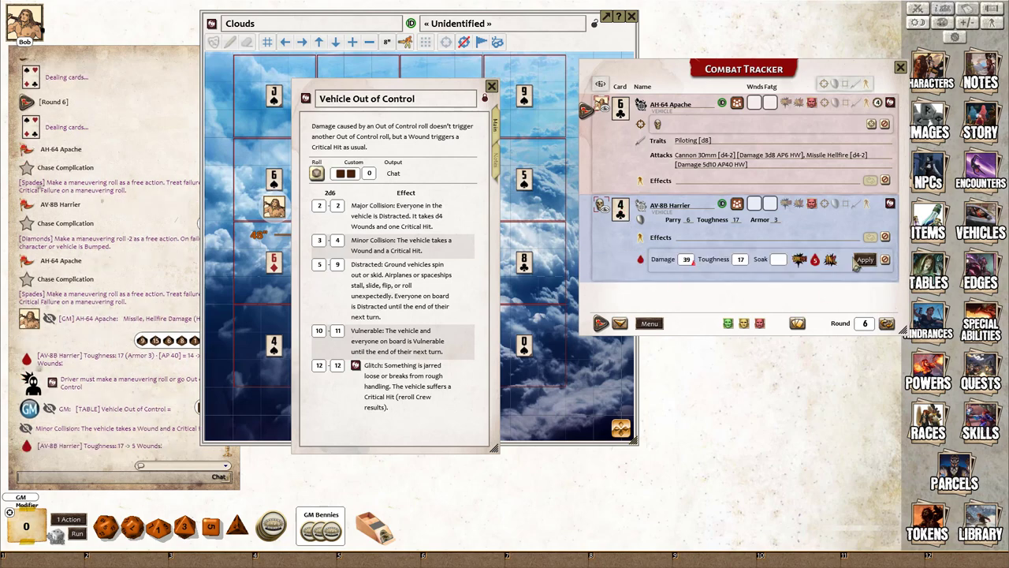
{"action": "left_click", "coordinate": [865, 261]}
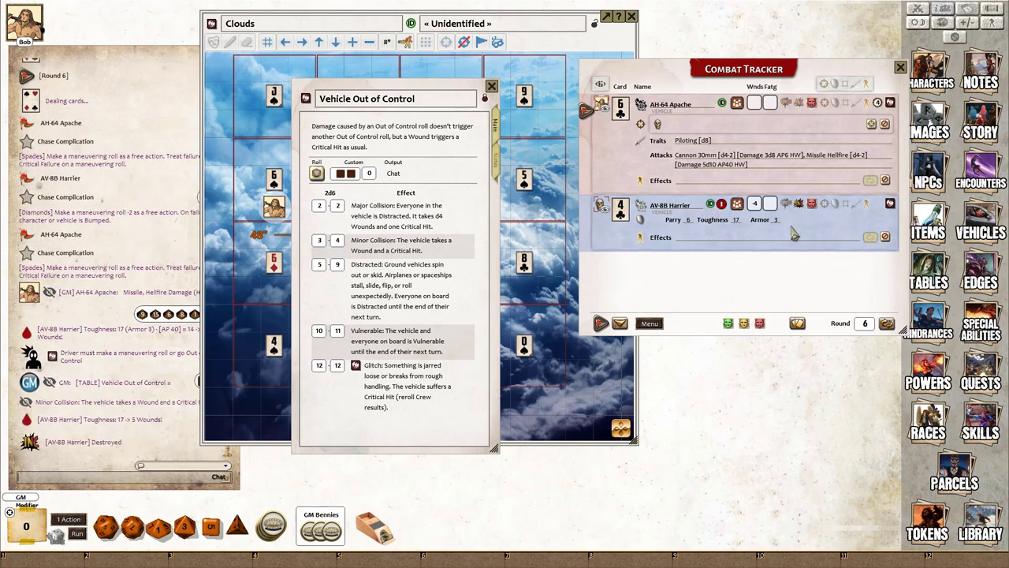
{"action": "left_click", "coordinate": [721, 204]}
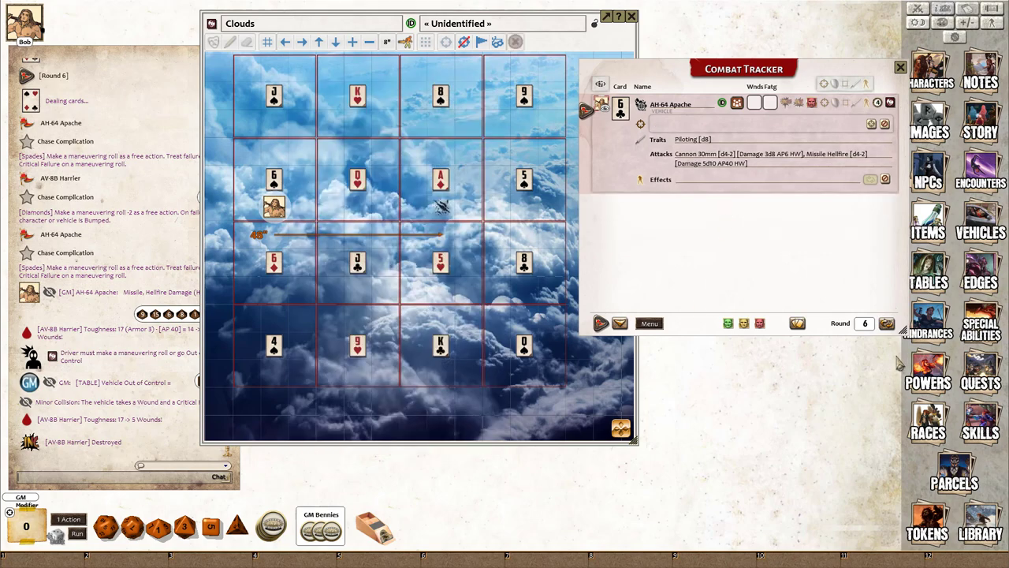